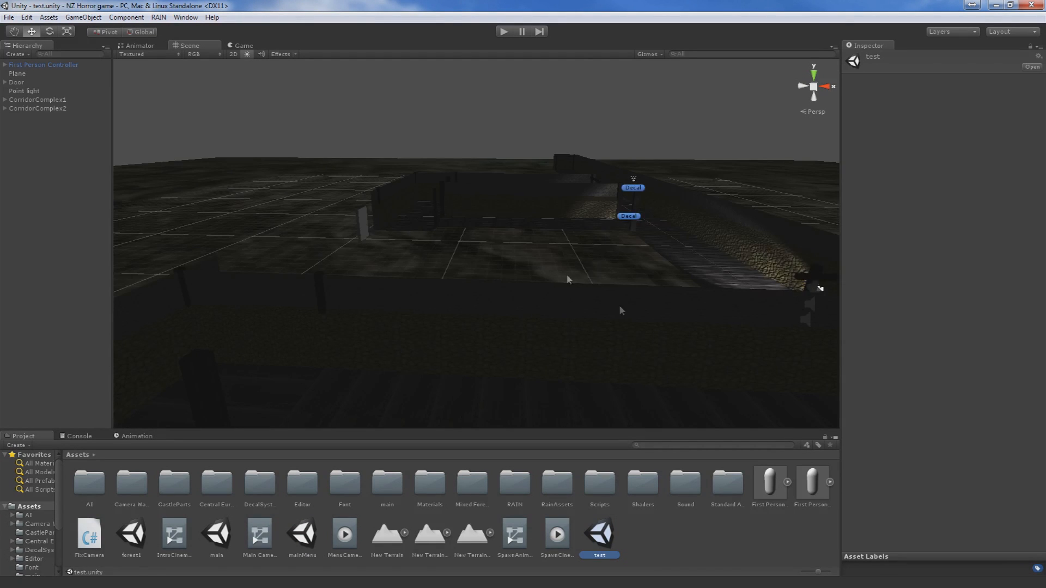
- Run the test scene in play mode, walk along the corridor to the blood effect, and stop playback
click(504, 33)
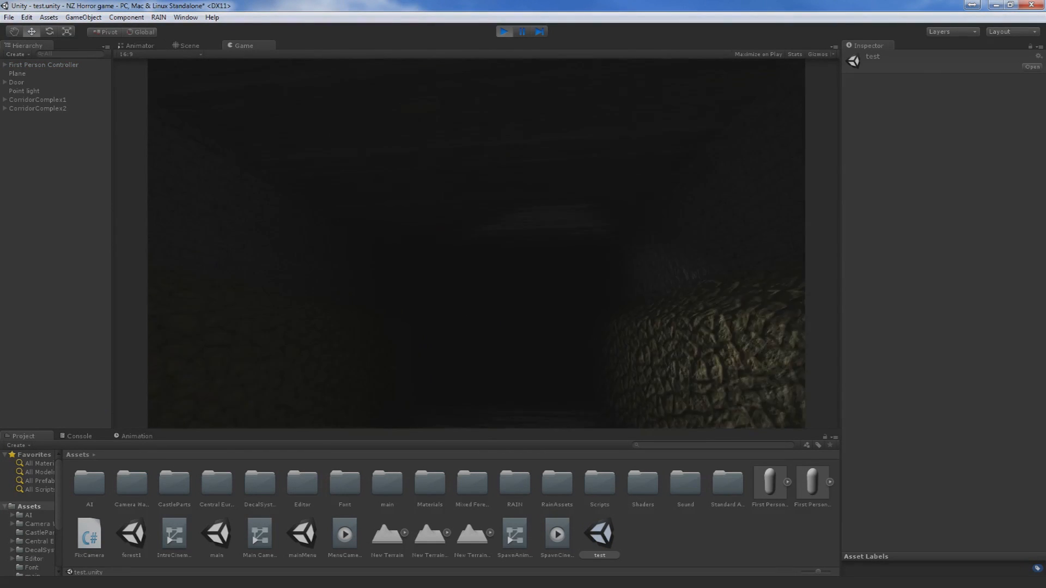
key(w)
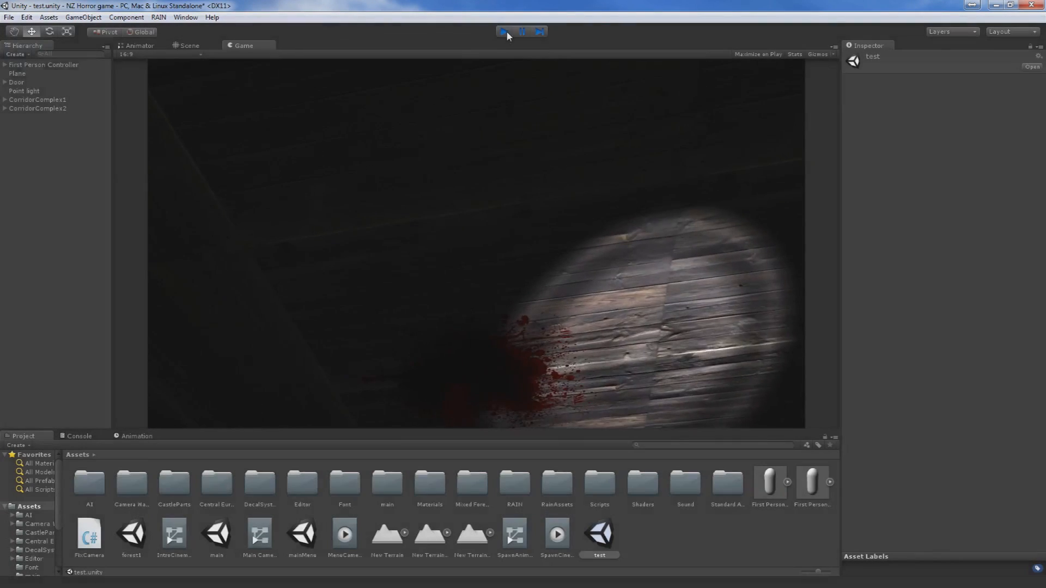
click(504, 31)
- Examine the blood decal on the corridor floor beside the doorway corner and its component settings
middle_drag(480, 249, 523, 289)
right_drag(523, 289, 530, 292)
scroll(530, 292, up, 4)
middle_drag(528, 305, 411, 261)
scroll(416, 262, up, 8)
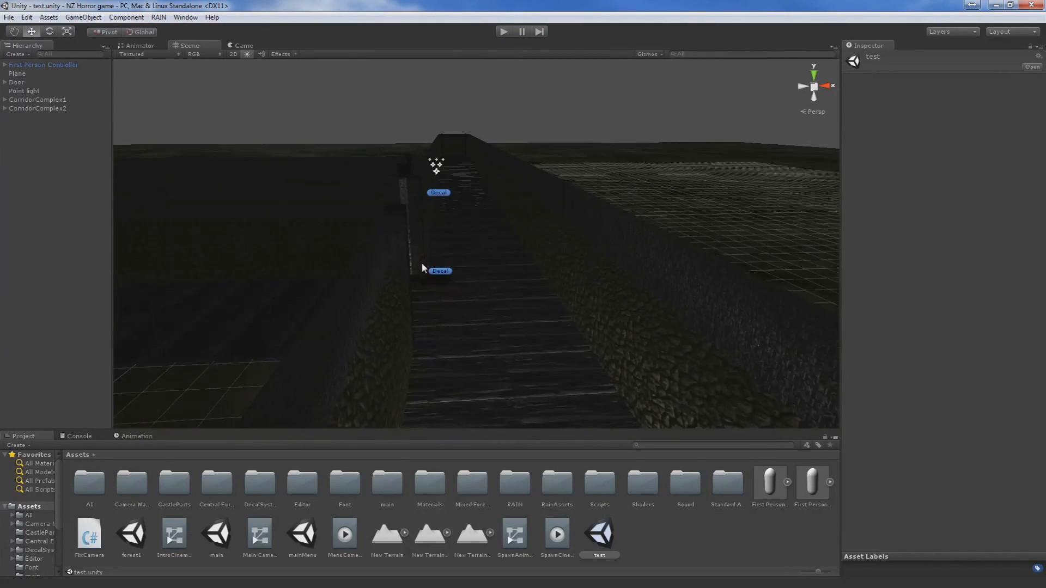
right_drag(432, 263, 468, 273)
click(486, 257)
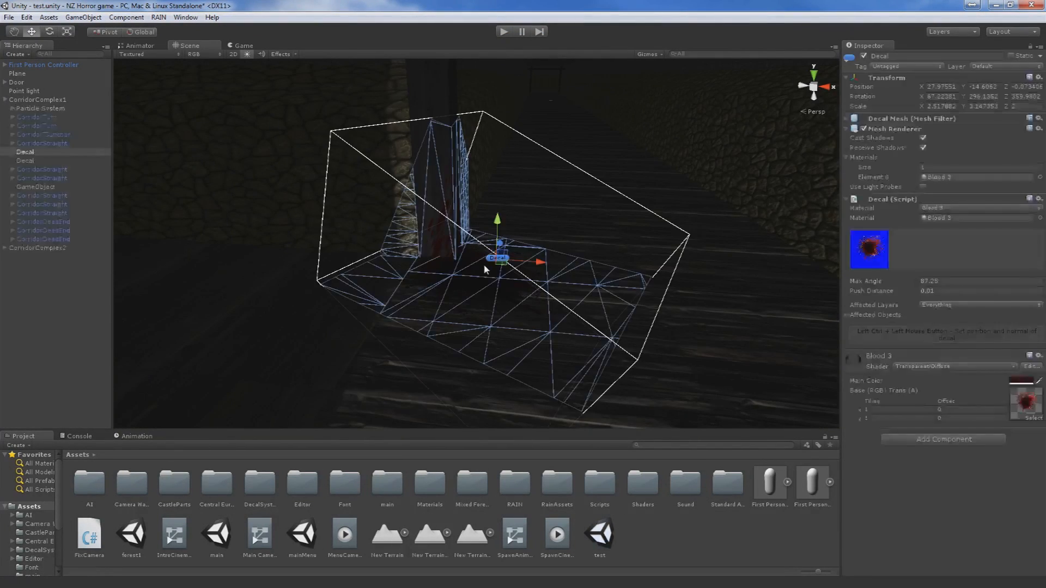
click(715, 198)
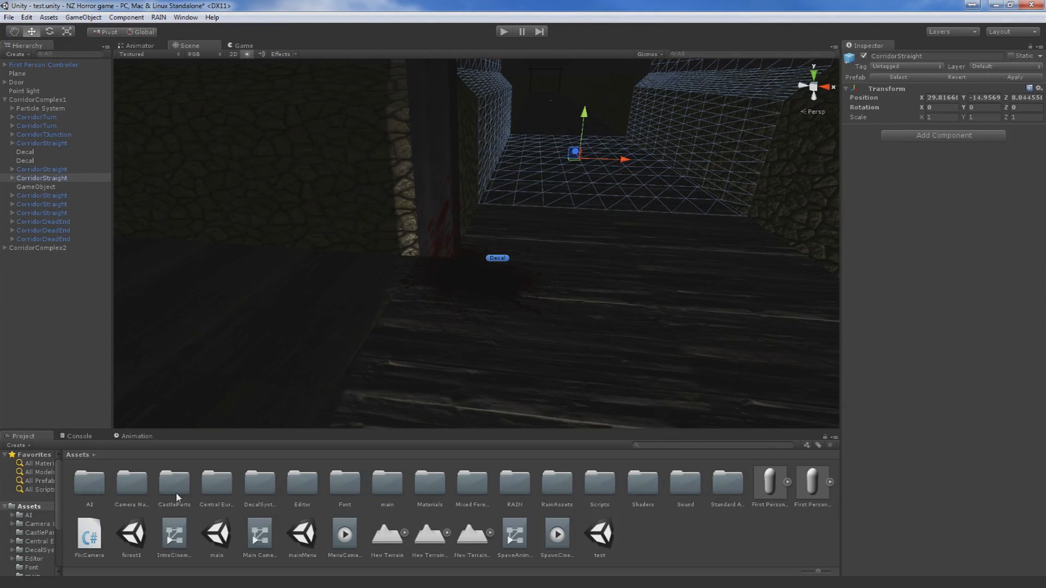
- Open the DecalSystem assets folder and inspect how the floor blood decal projects onto the surrounding surfaces
double_click(254, 495)
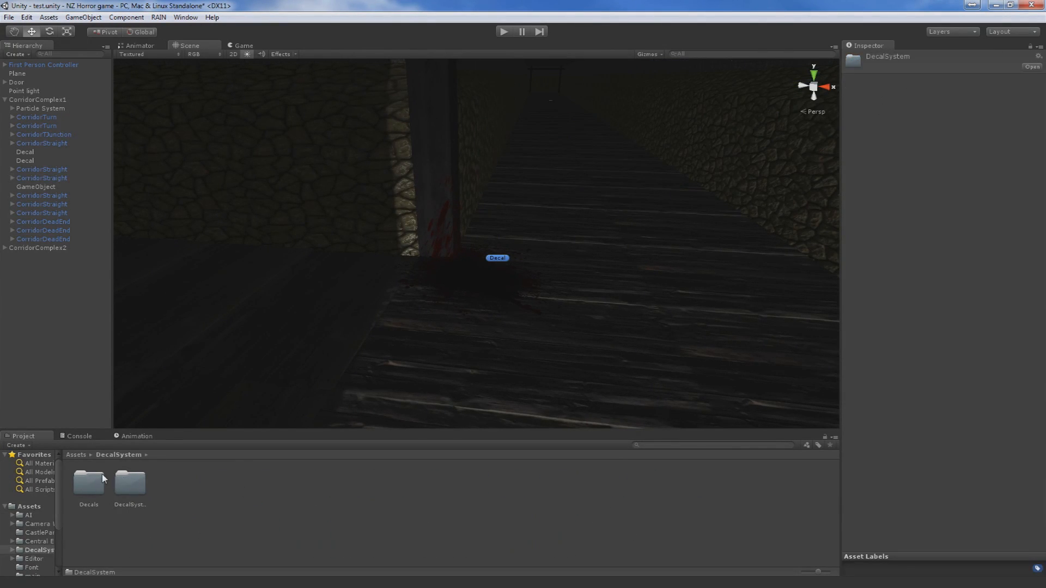
click(505, 260)
middle_drag(532, 250, 466, 303)
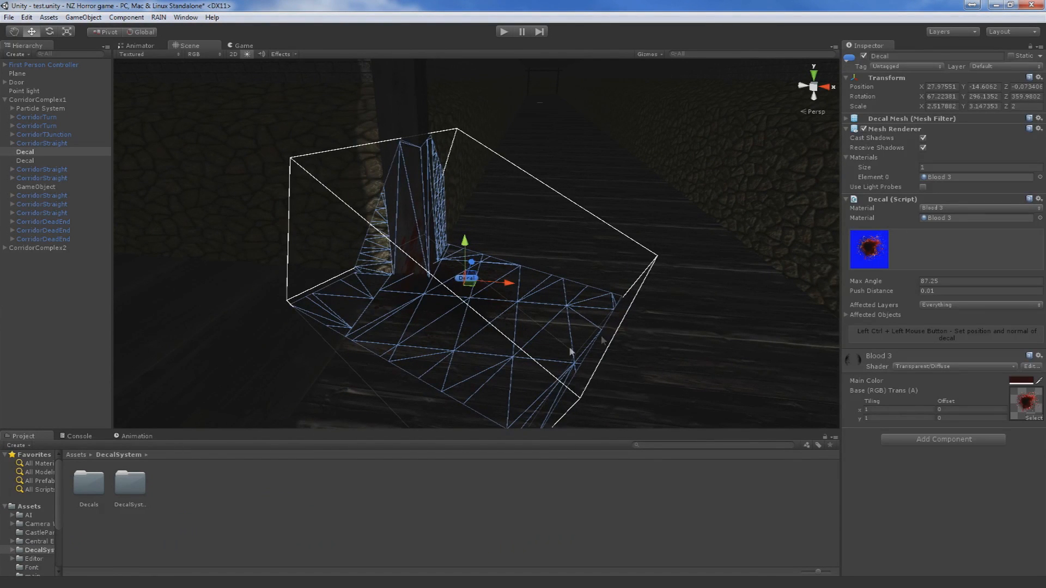
scroll(594, 243, up, 5)
alt+drag(561, 264, 507, 364)
scroll(511, 338, down, 3)
alt+drag(456, 322, 548, 173)
- Examine the existing Particle System in CorridorComplex1 and how its blood particles fall from the ceiling
drag(621, 373, 729, 367)
scroll(719, 355, down, 3)
middle_drag(714, 348, 682, 310)
right_drag(682, 309, 485, 285)
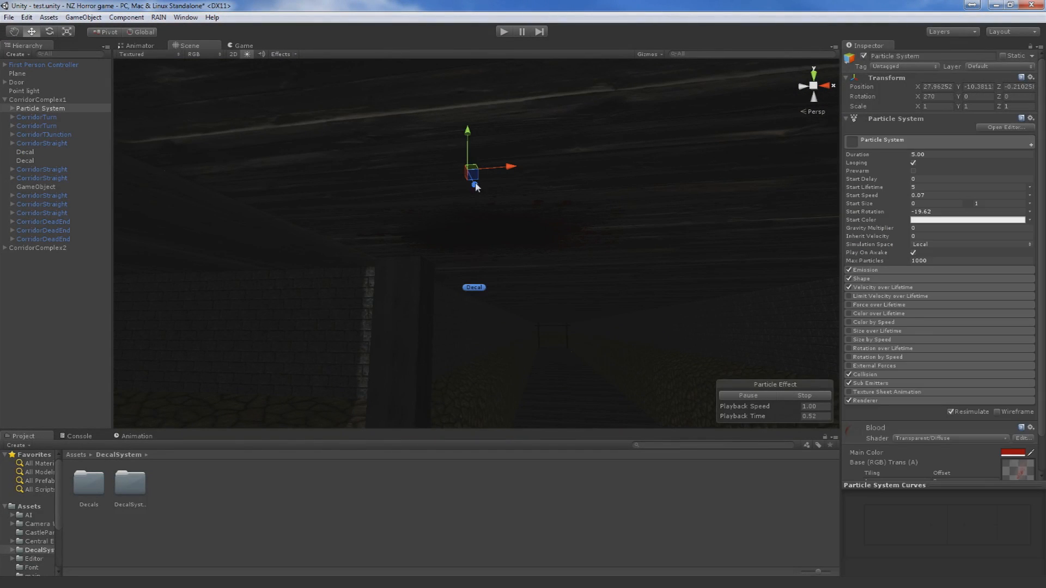
right_drag(469, 251, 564, 353)
mouse_move(546, 304)
middle_down()
mouse_move(556, 203)
mouse_move(560, 217)
middle_up()
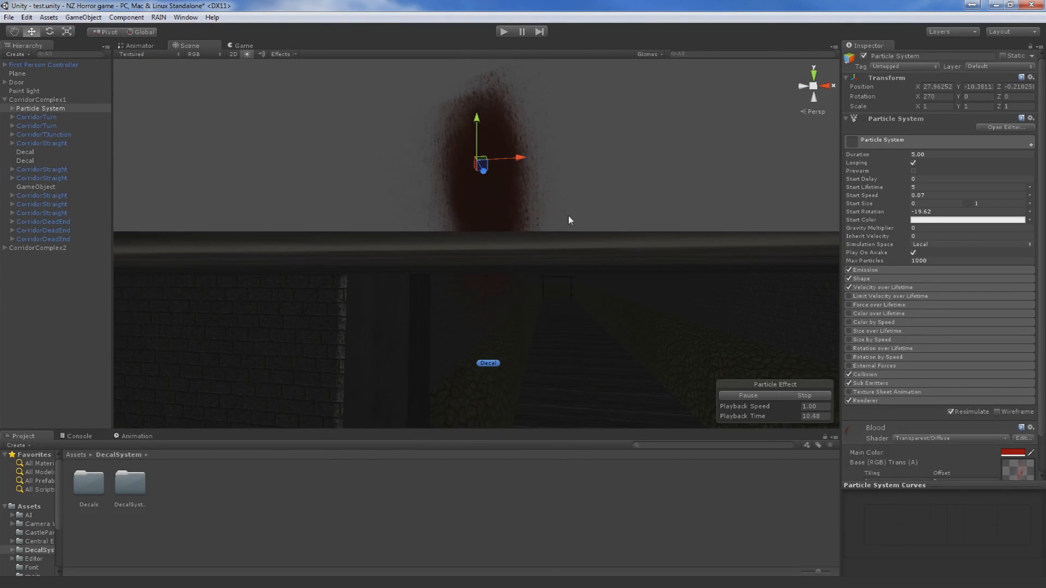
middle_drag(561, 303, 570, 60)
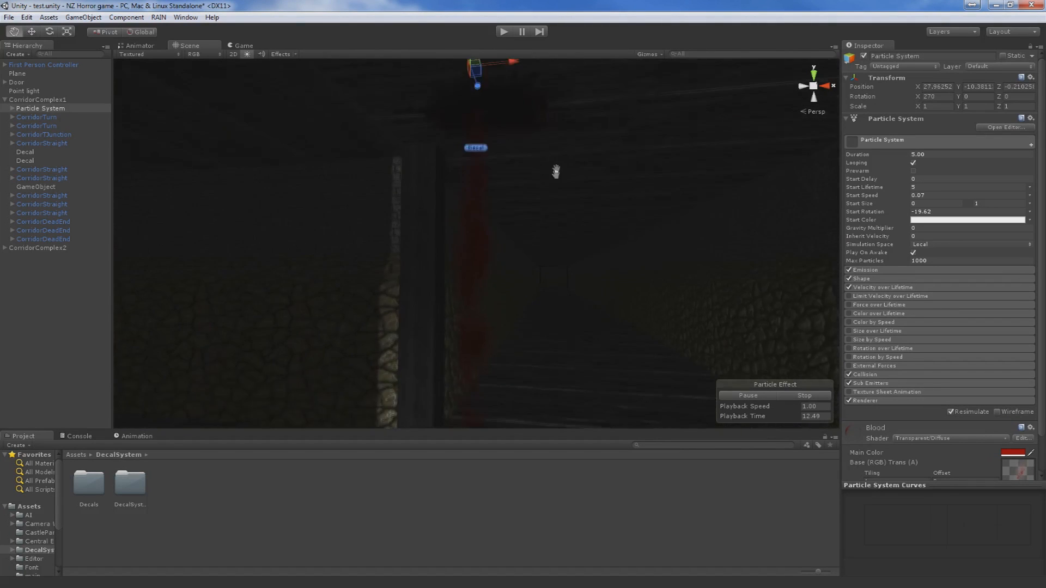
- Create a new Particle System in the lit corridor section and move it to about X 18.89, Y 0.95
click(592, 228)
scroll(597, 245, up, 5)
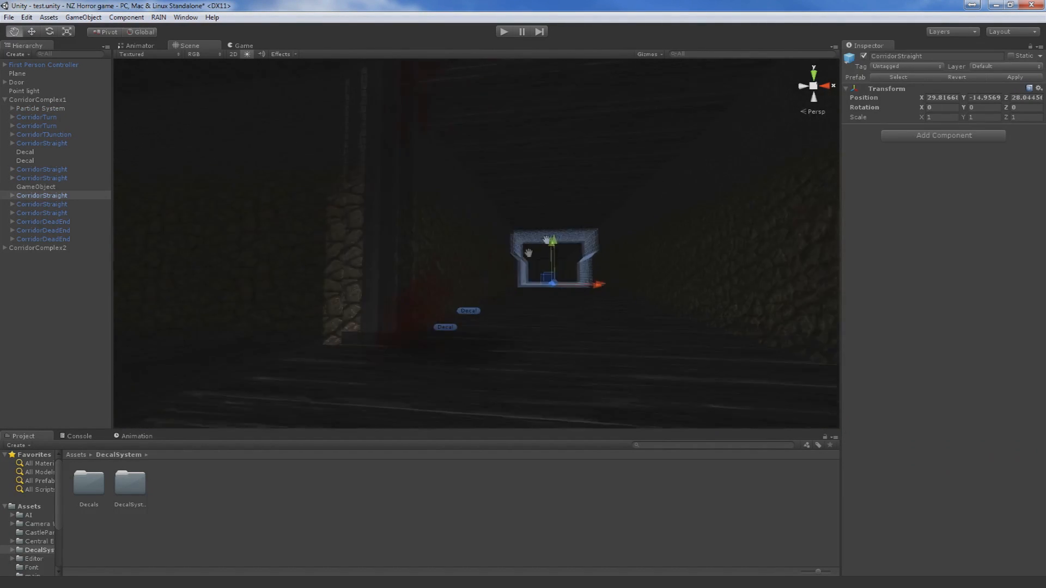
right_drag(595, 266, 360, 284)
click(204, 108)
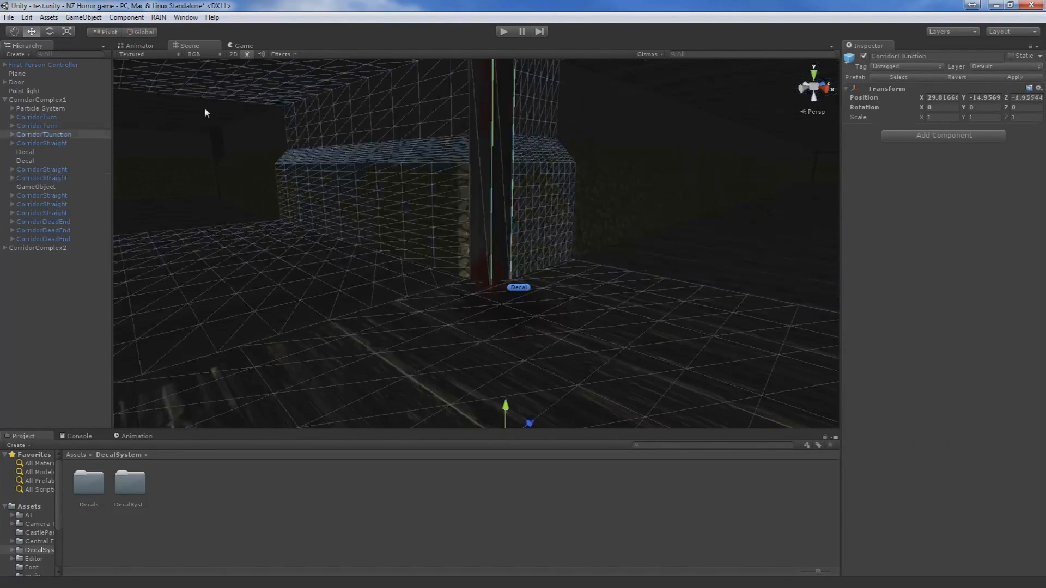
right_drag(381, 188, 442, 230)
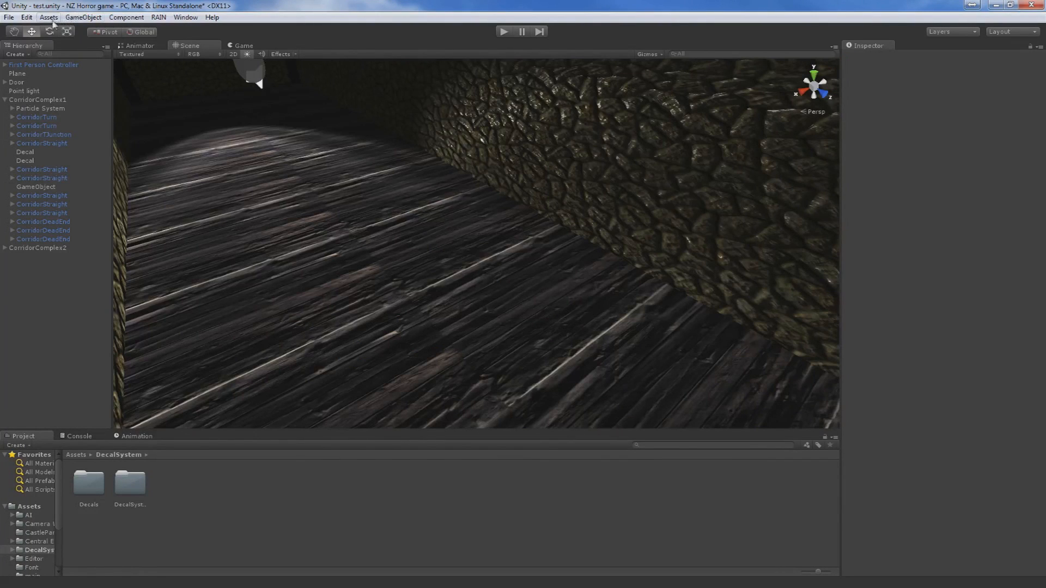
click(49, 17)
mouse_move(136, 94)
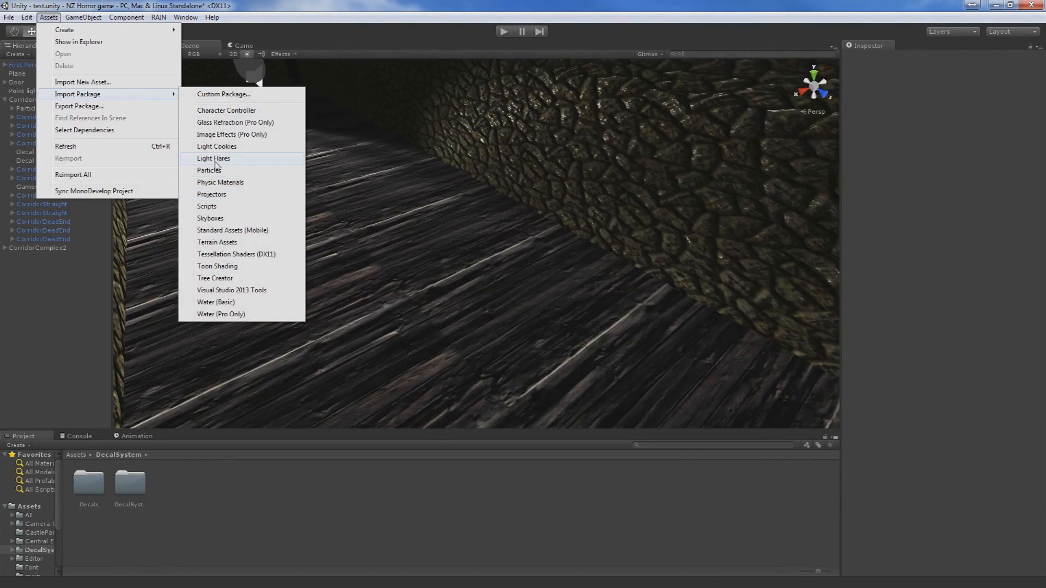
mouse_move(83, 17)
mouse_move(130, 56)
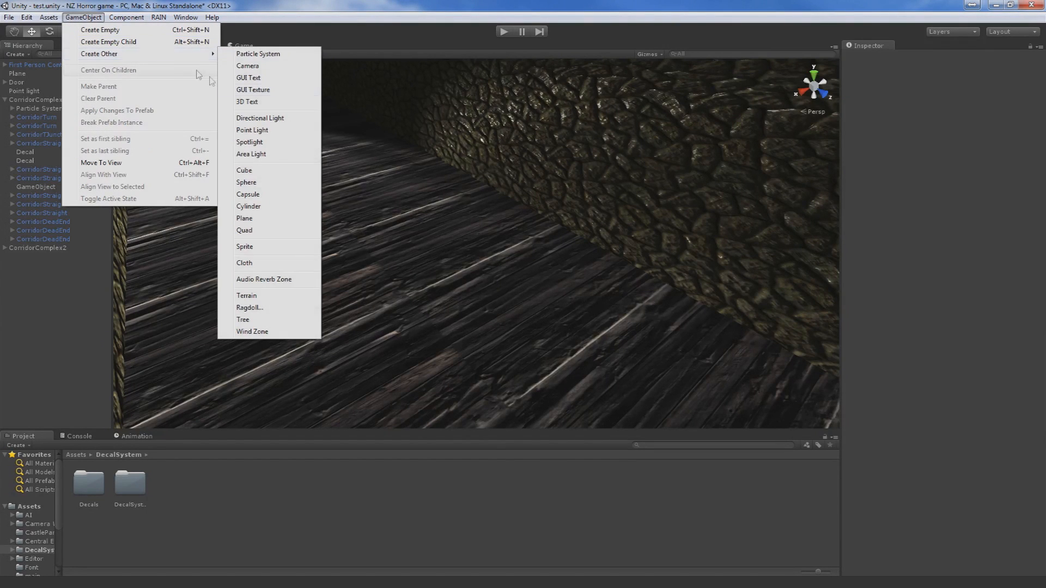
click(259, 54)
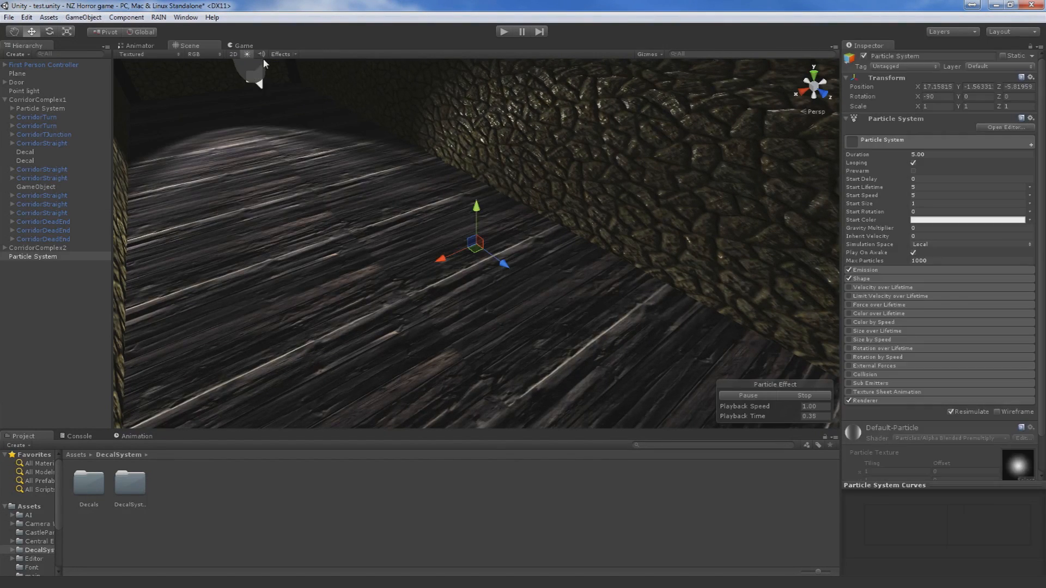
drag(457, 251, 382, 112)
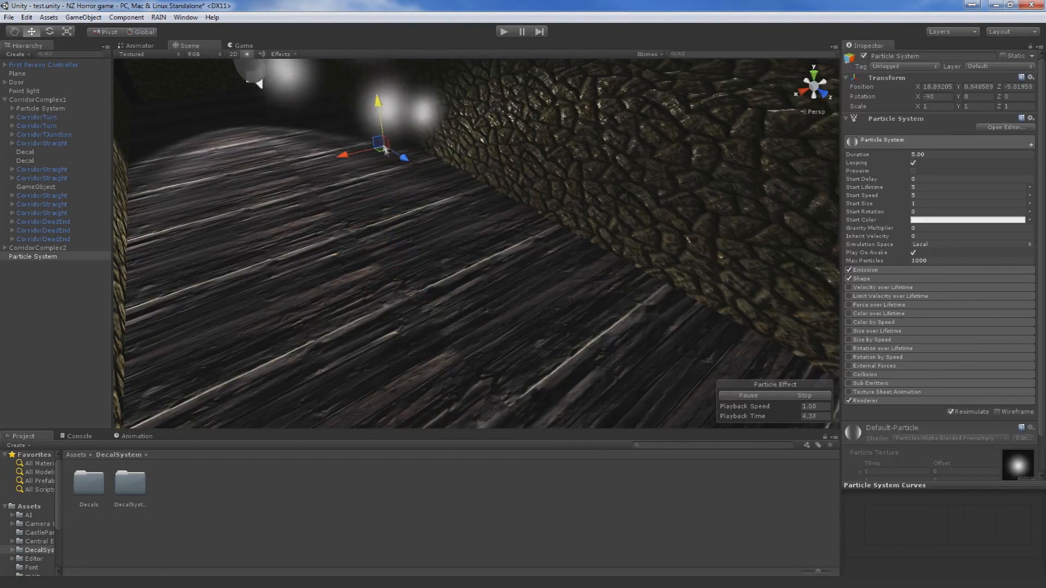
- Expand the new particle system's Shape settings and narrow the emission cone to an angle of 0
middle_drag(434, 153, 427, 206)
right_drag(427, 205, 381, 136)
middle_drag(381, 136, 456, 230)
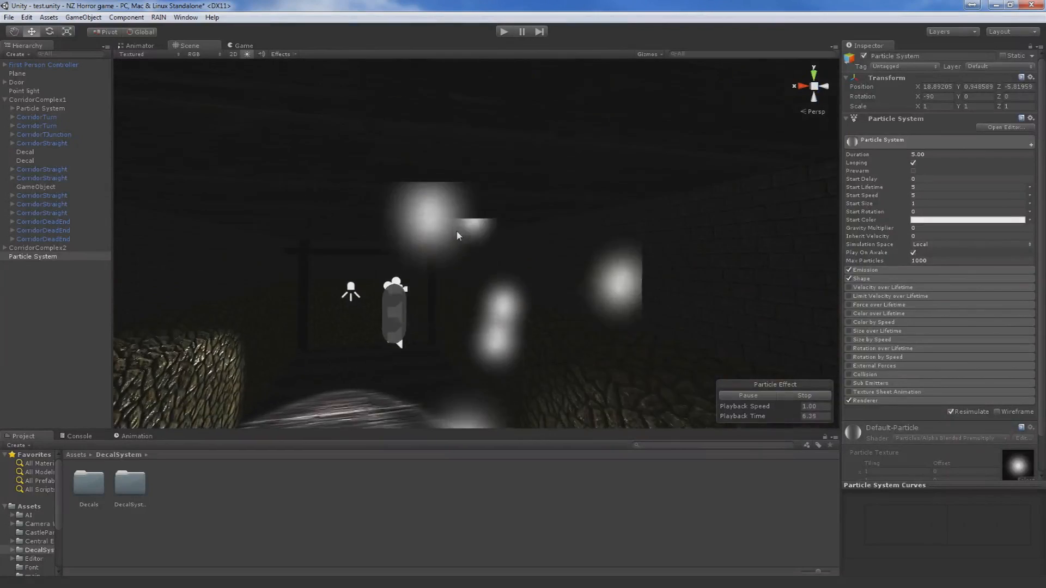
right_drag(456, 230, 481, 326)
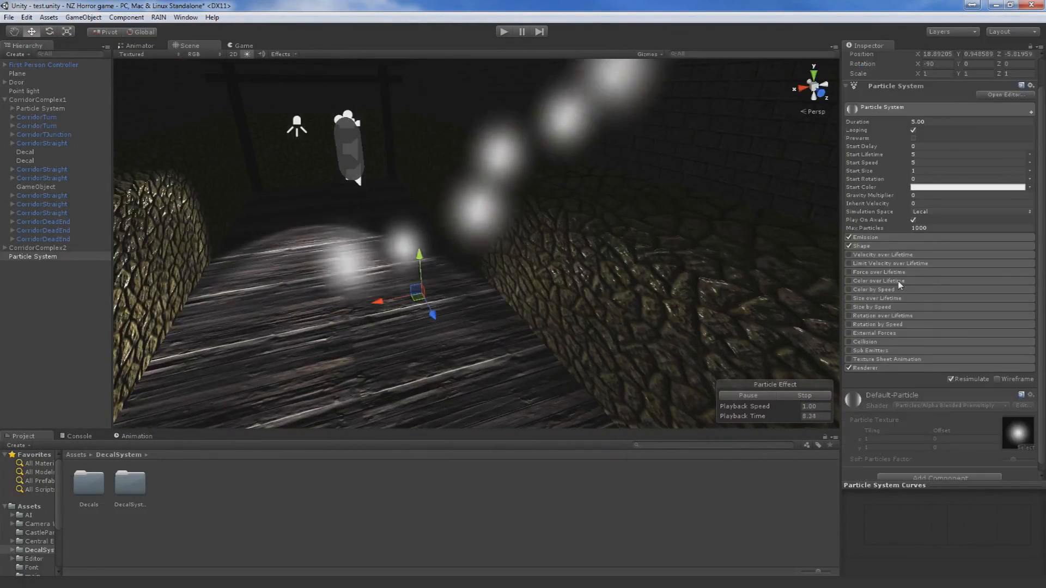
click(864, 279)
scroll(567, 273, down, 5)
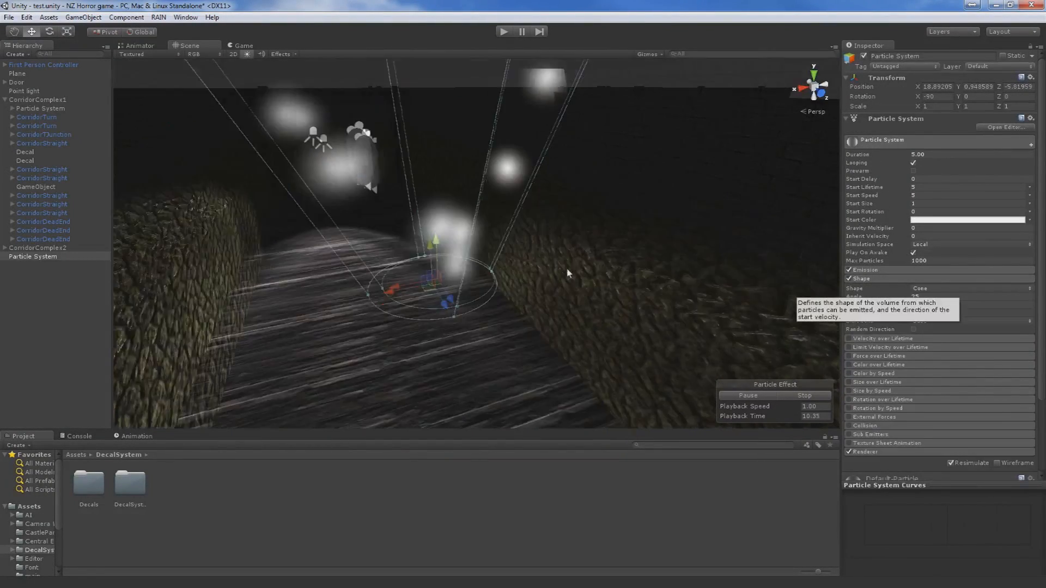
middle_drag(569, 224, 560, 335)
drag(570, 218, 473, 283)
middle_drag(472, 308, 500, 216)
scroll(501, 216, up, 8)
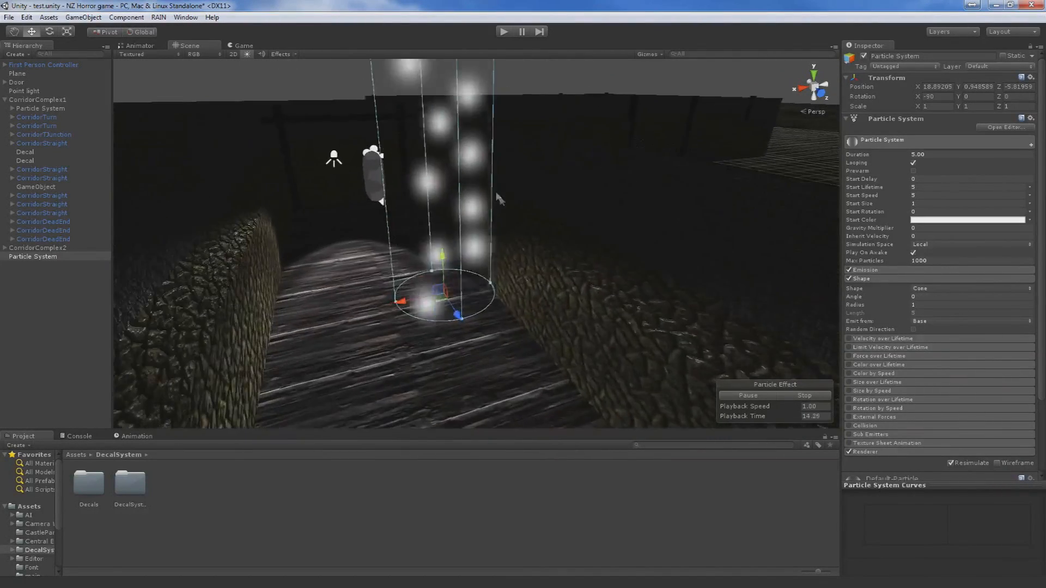
- Reselect the new Particle System and shrink its emission cone radius to about 0.16
click(484, 327)
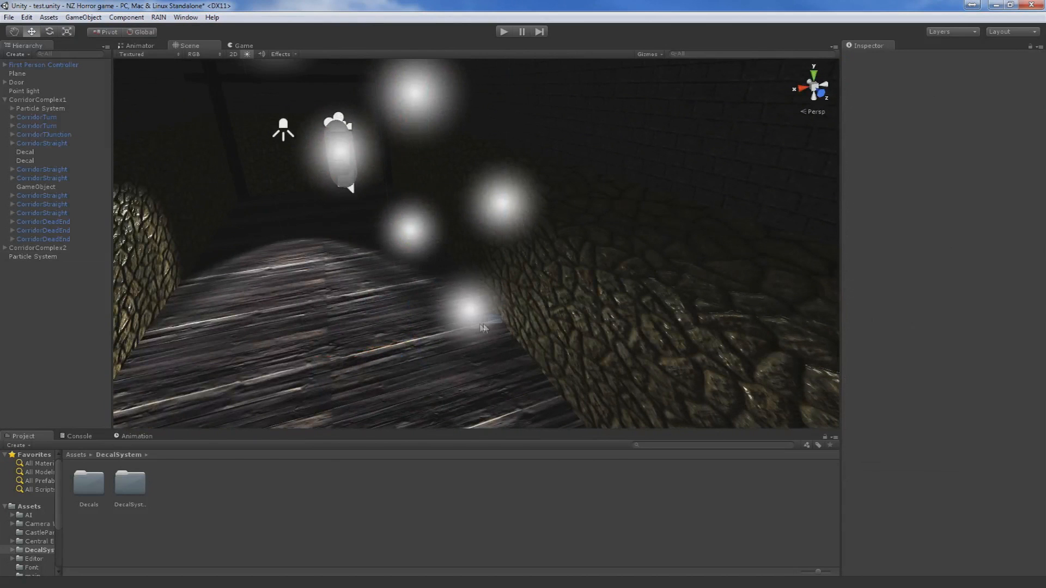
click(44, 256)
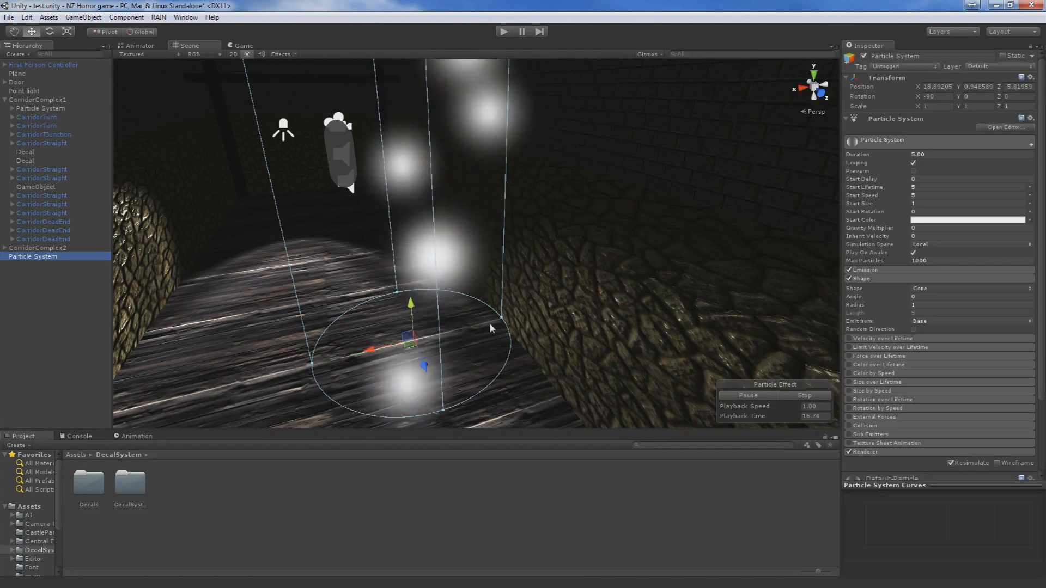
drag(459, 337, 444, 337)
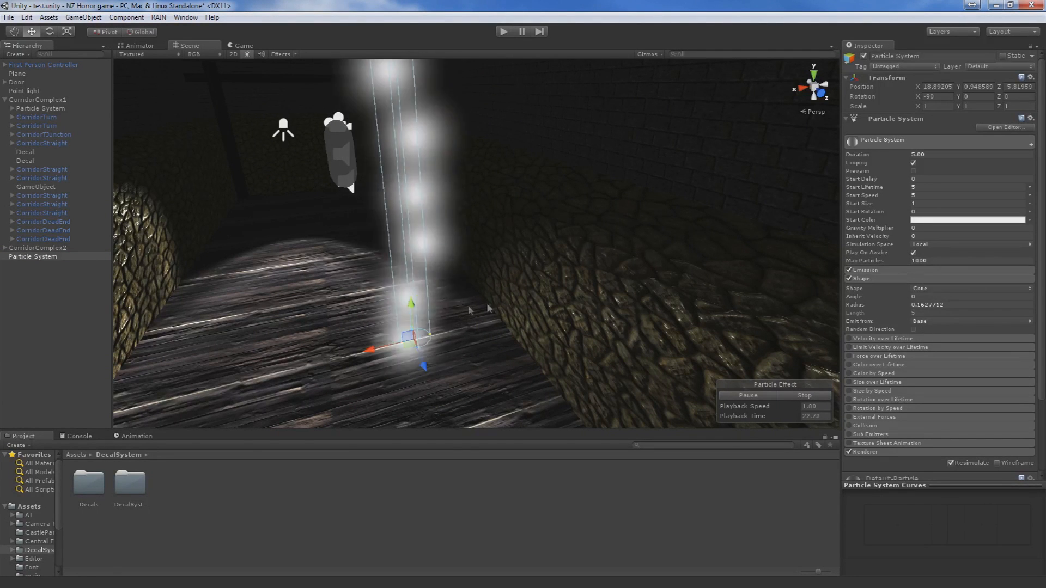
- Open the Blood folder inside Materials and review the blood materials it contains
scroll(897, 405, down, 3)
scroll(897, 406, down, 3)
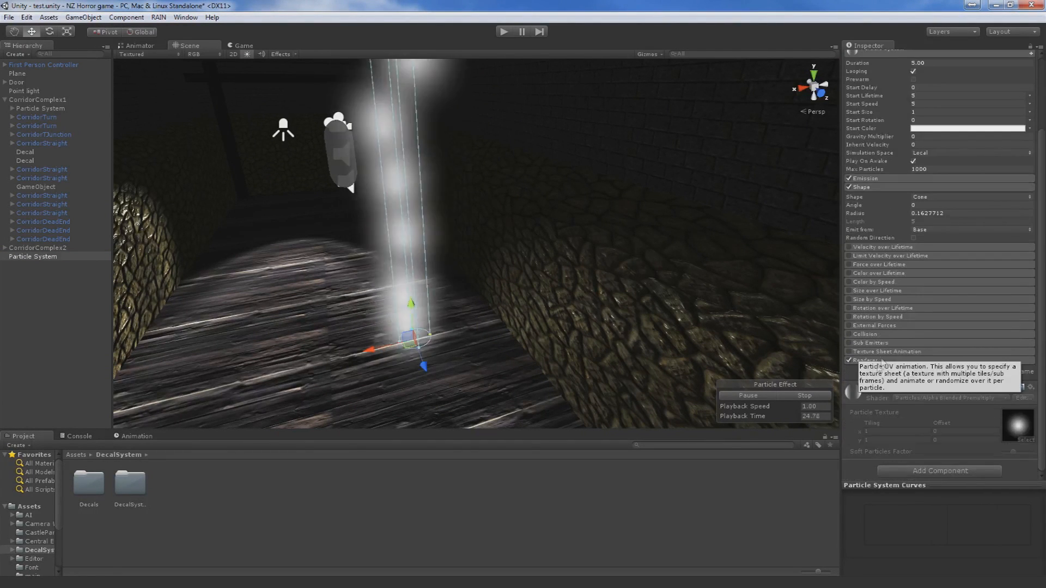
click(37, 524)
scroll(36, 539, down, 3)
click(39, 510)
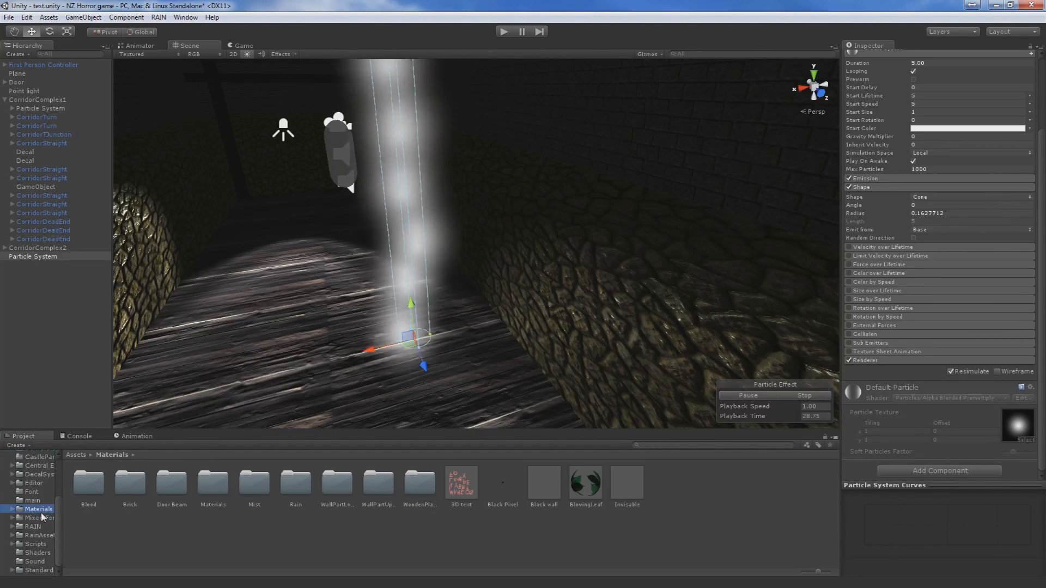
double_click(97, 494)
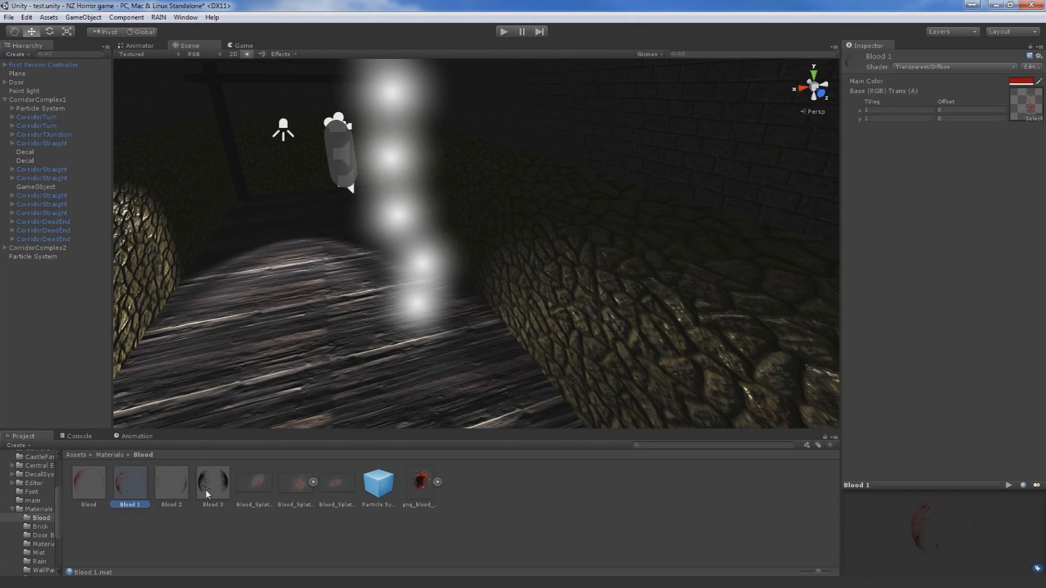
click(163, 489)
click(77, 487)
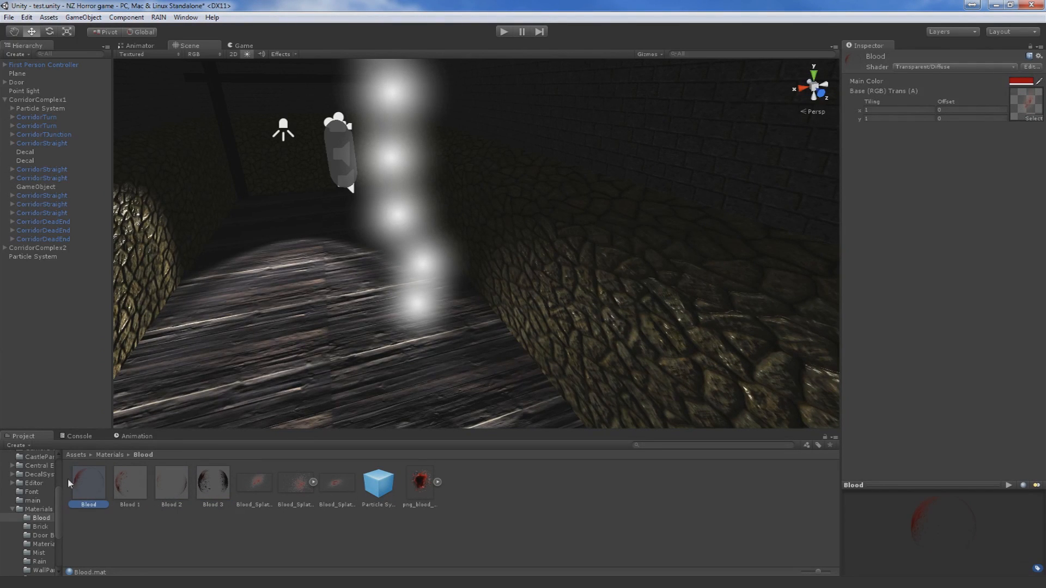
- Check the material used by CorridorComplex1's Particle System, then inspect the Blood material and the Blood_Splatter_002_HDpreview texture
click(41, 111)
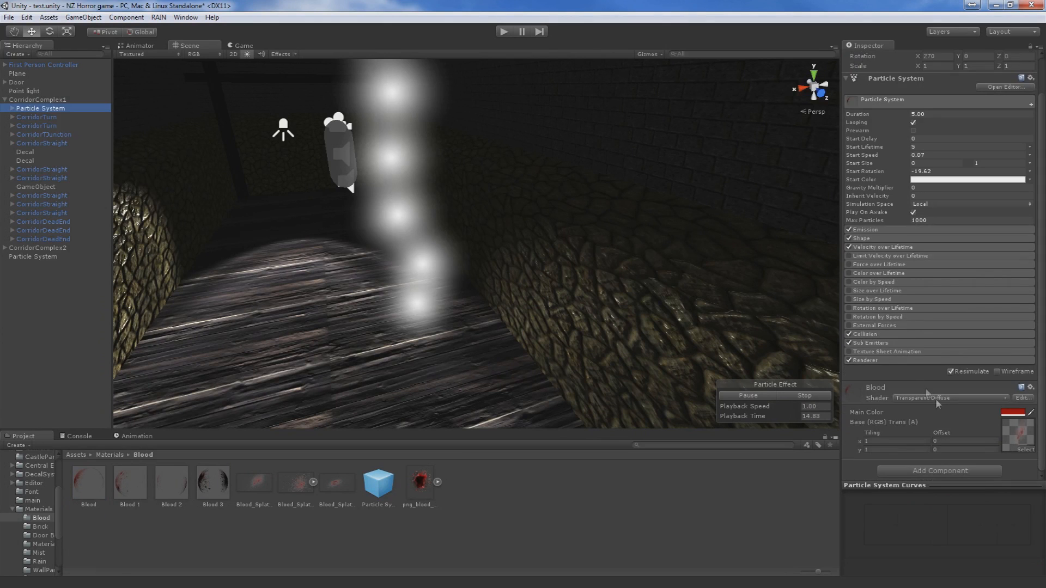
click(88, 483)
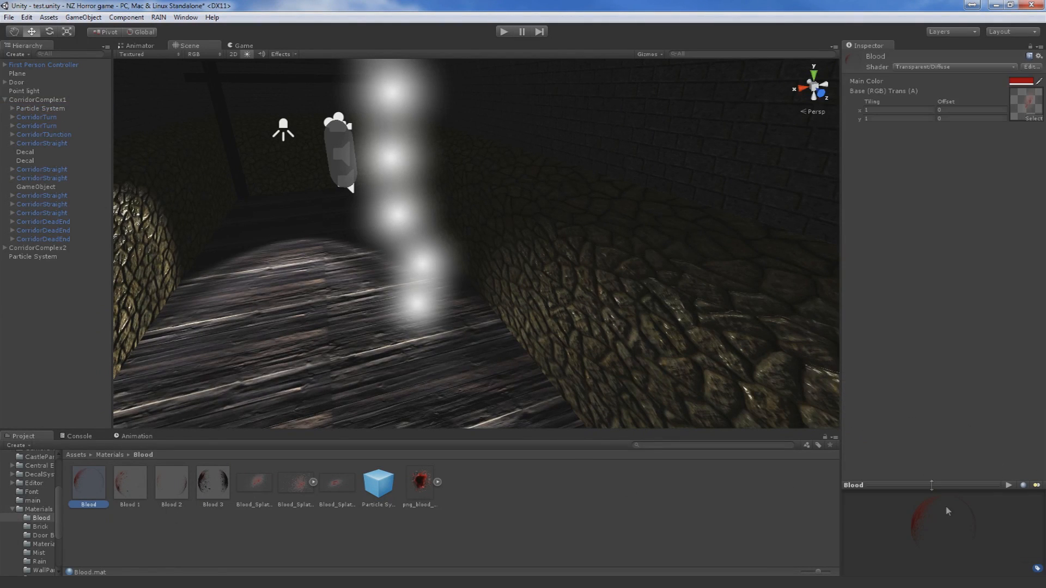
drag(978, 555, 995, 550)
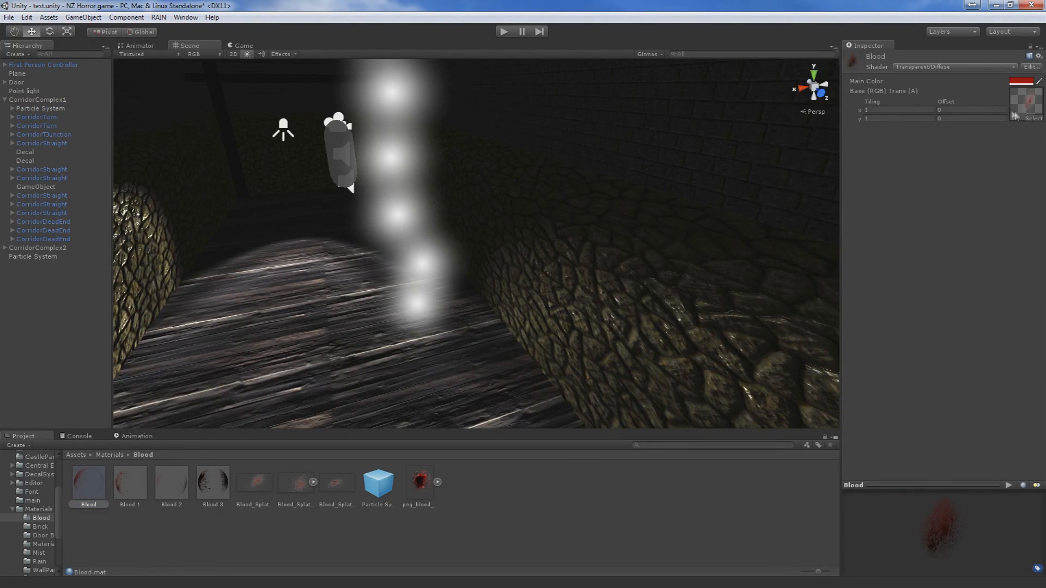
click(254, 485)
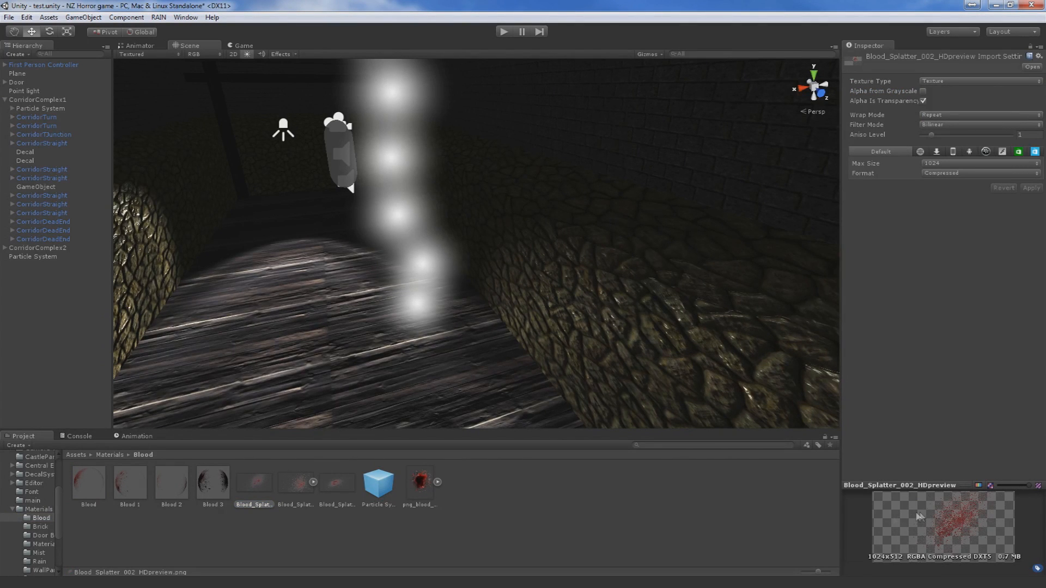
- Try the Blood material on the corridor's stone wall
click(100, 493)
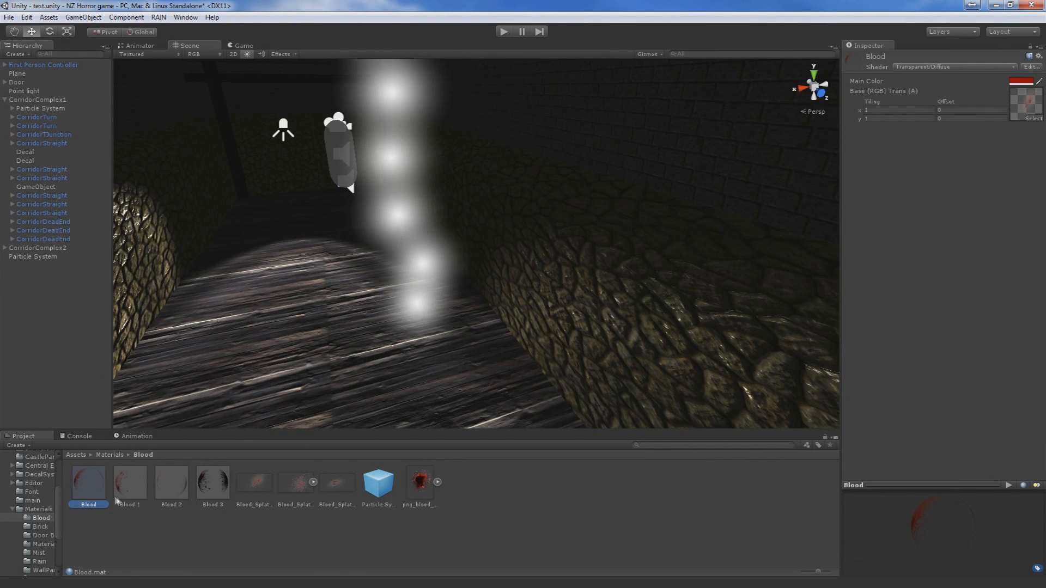
drag(142, 470, 577, 319)
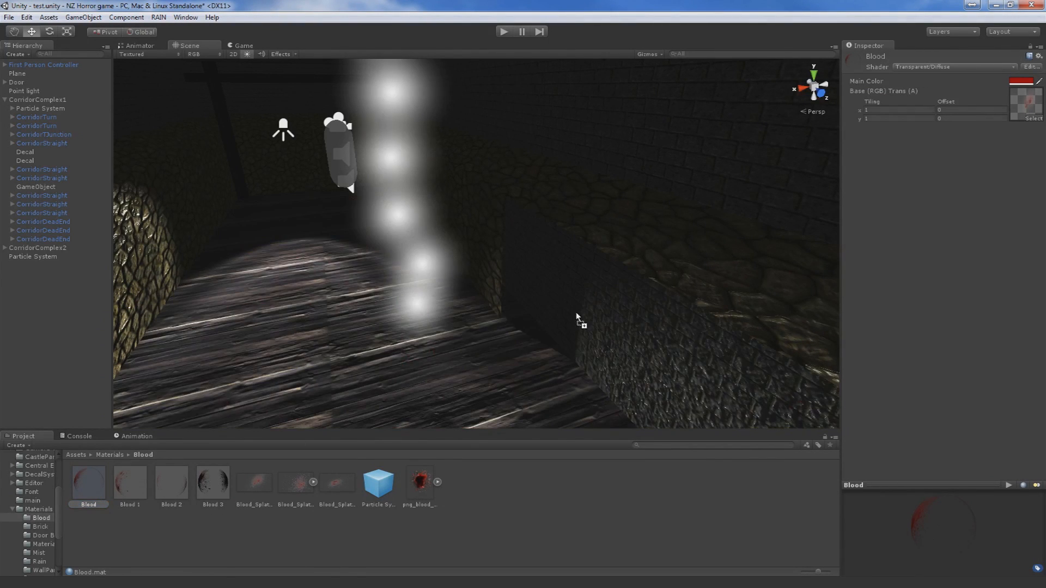
drag(593, 247, 204, 538)
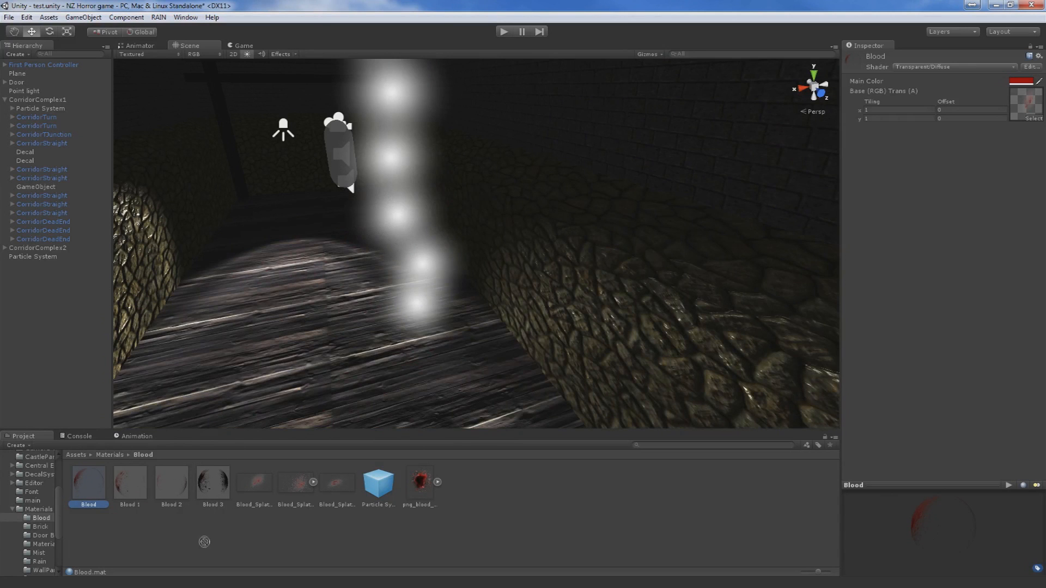
- Apply the Blood material to the new Particle System and keep that object selected
click(45, 258)
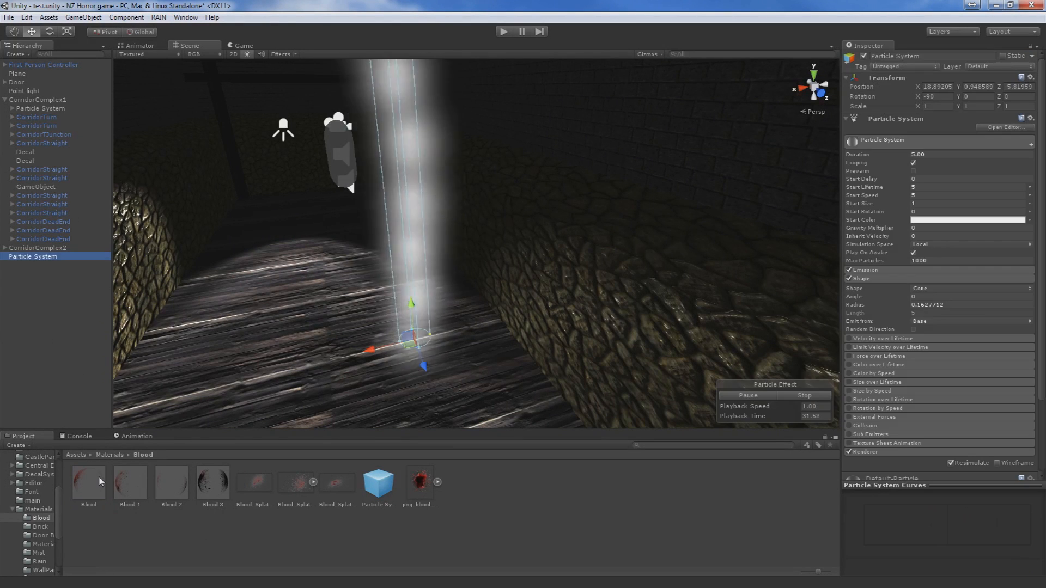
drag(89, 482, 62, 260)
click(58, 256)
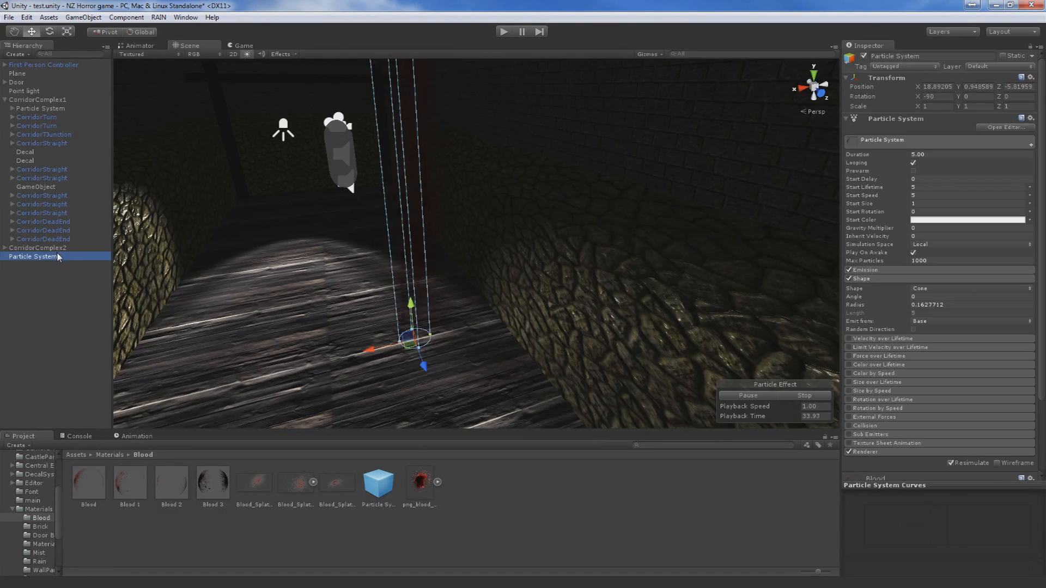
- Raise the Particle System towards the corridor's ceiling, to a Y position of about 3.35
scroll(403, 313, up, 2)
middle_drag(240, 313, 309, 322)
right_drag(409, 277, 418, 307)
scroll(440, 331, down, 1)
drag(426, 335, 401, 185)
right_drag(401, 185, 434, 73)
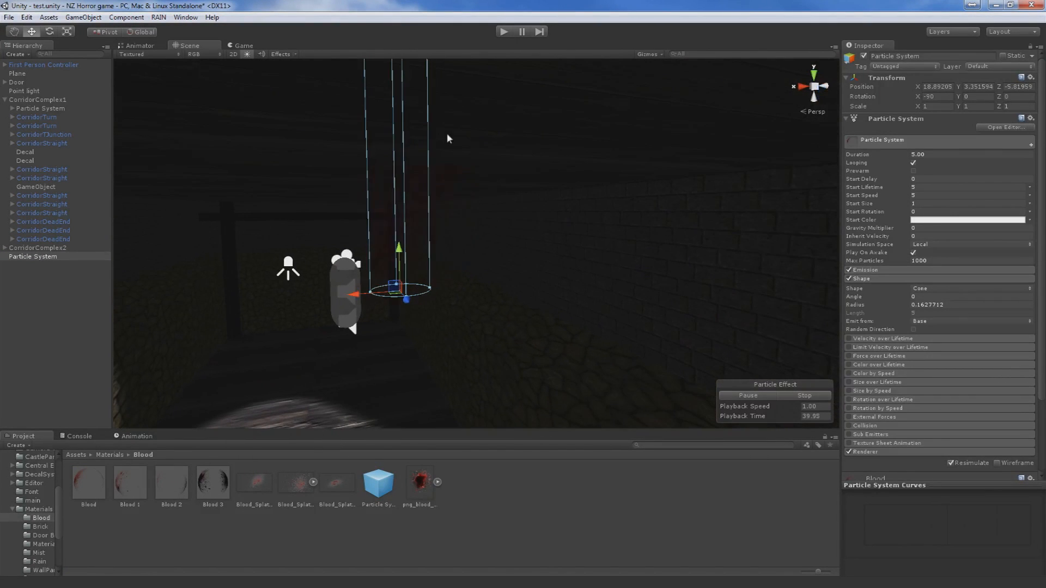
- Enable Velocity over Lifetime in World space and give it a downward Y velocity of about -5.22
click(885, 339)
click(849, 339)
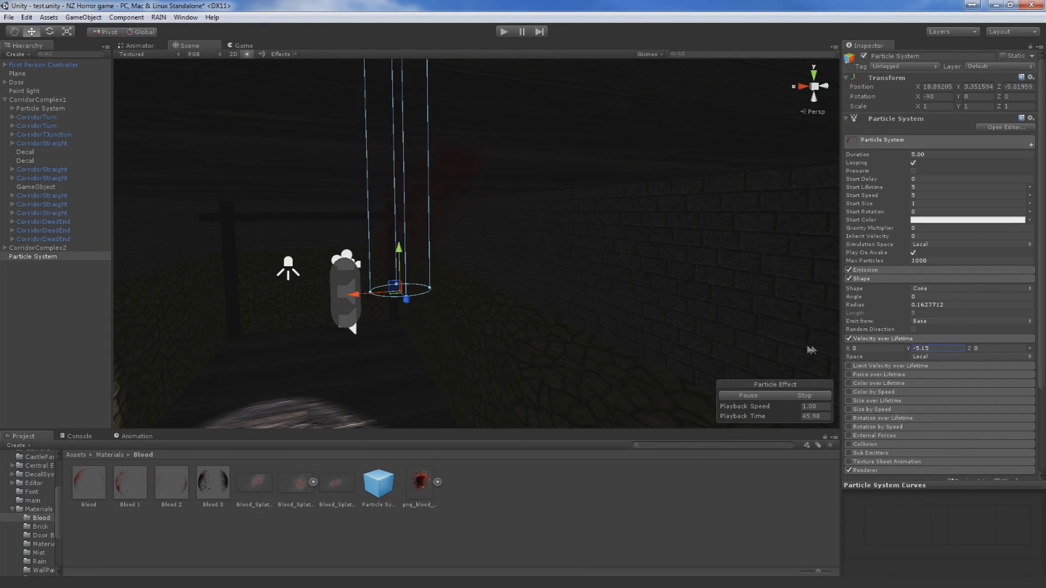
drag(669, 343, 866, 357)
click(925, 357)
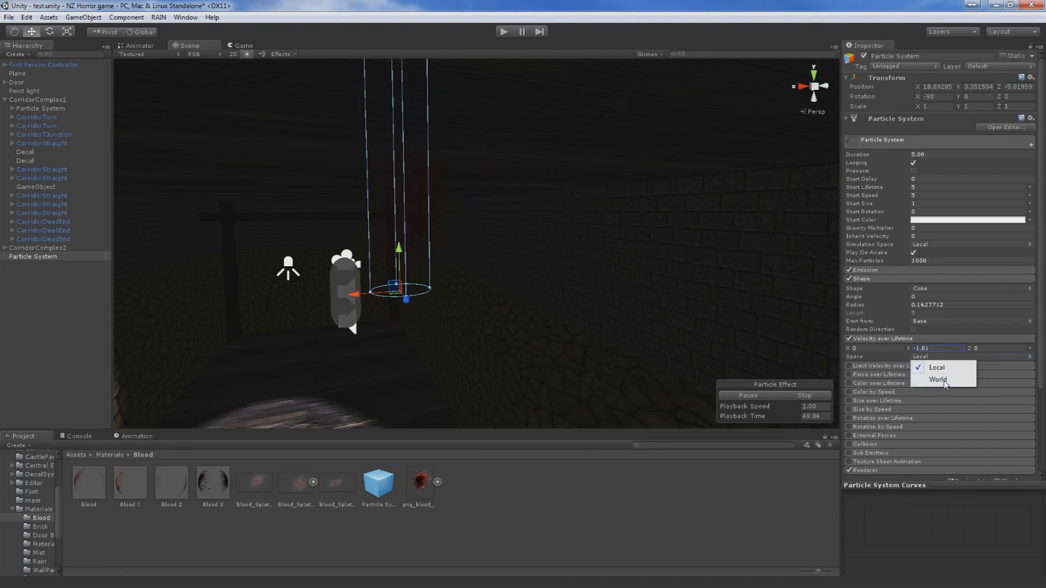
click(938, 380)
drag(908, 348, 847, 358)
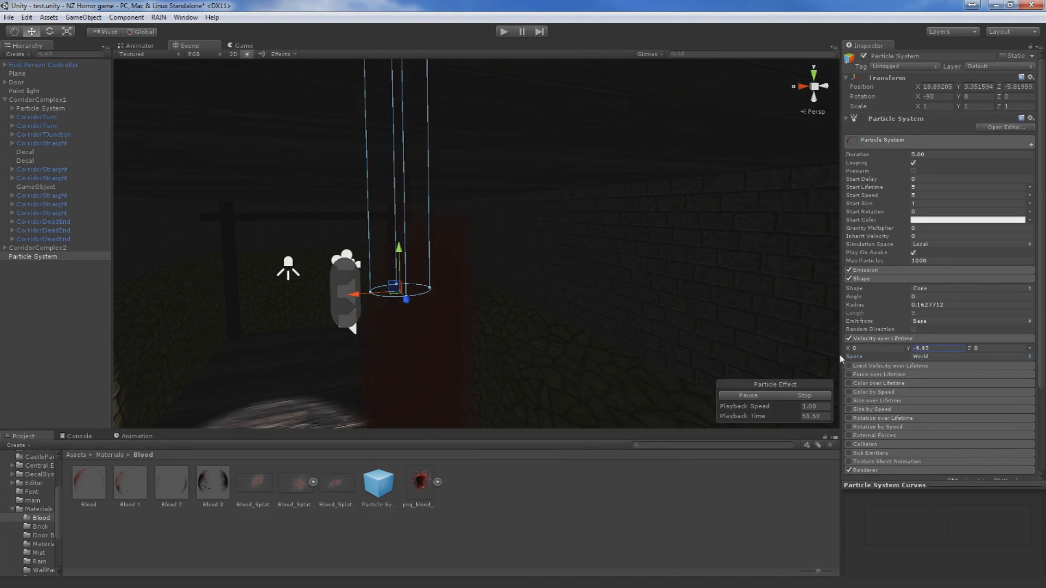
middle_drag(504, 273, 520, 206)
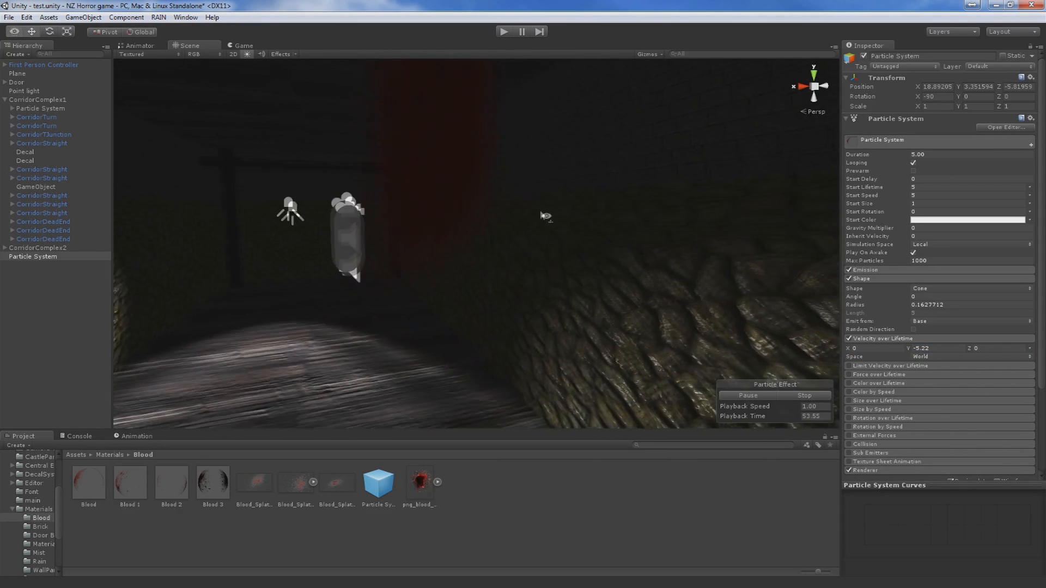
alt+drag(521, 206, 526, 254)
middle_drag(526, 254, 518, 297)
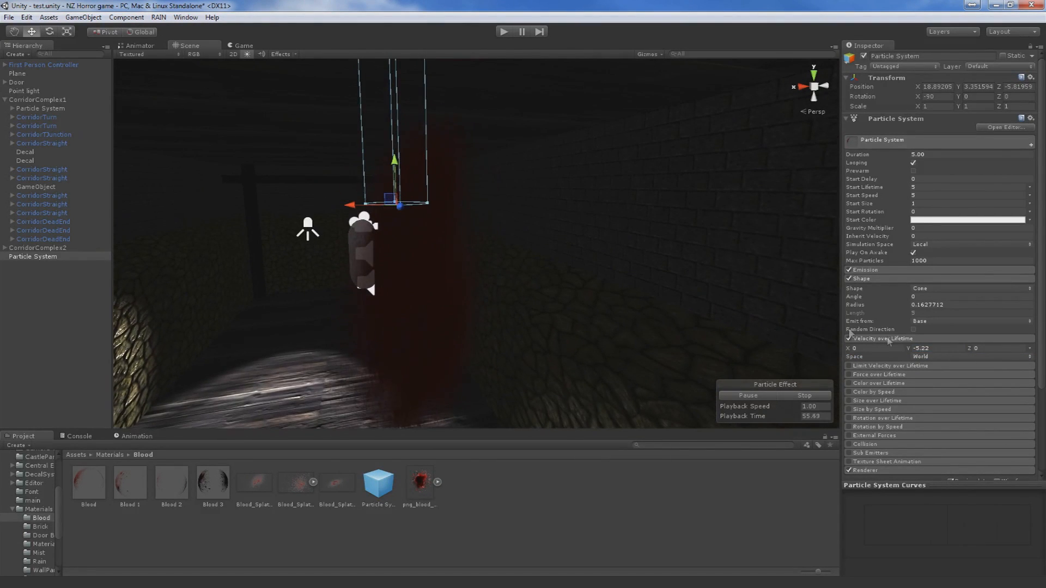
- Adjust the Y velocity over lifetime to -5.72 and inspect the falling blood stream from several angles
drag(911, 353, 904, 355)
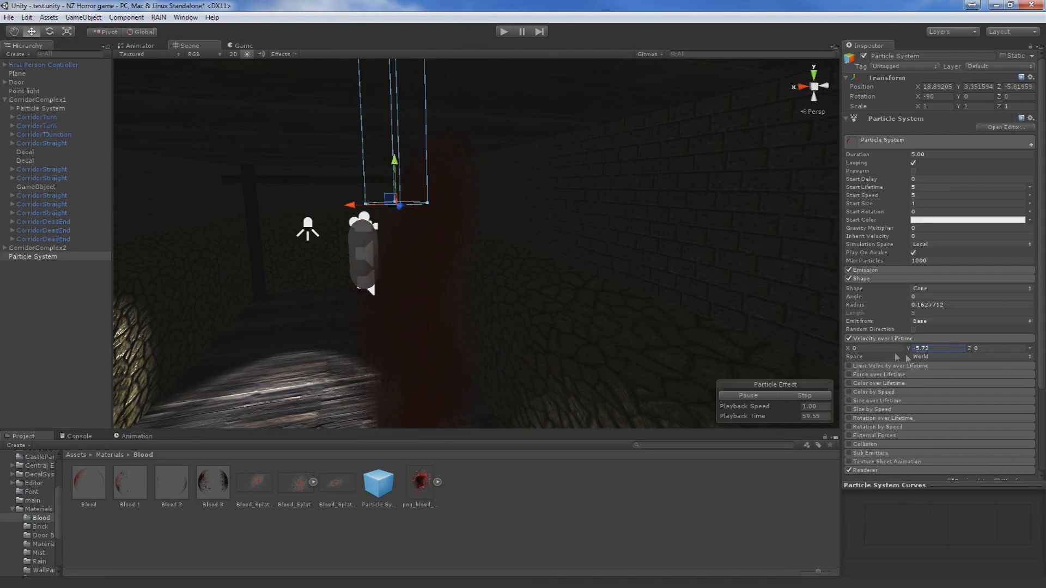
right_drag(579, 303, 568, 277)
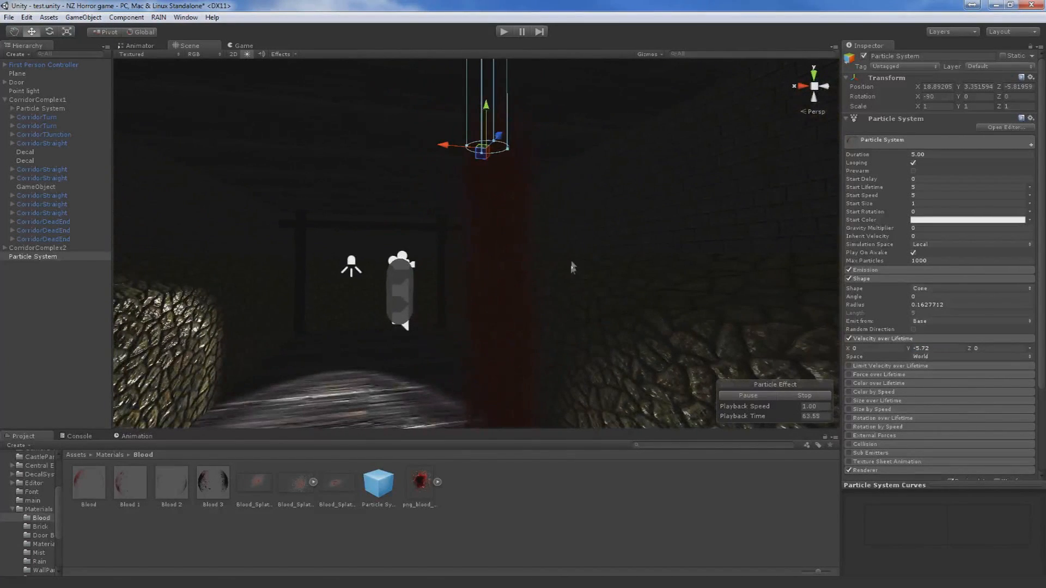
right_drag(560, 217, 305, 284)
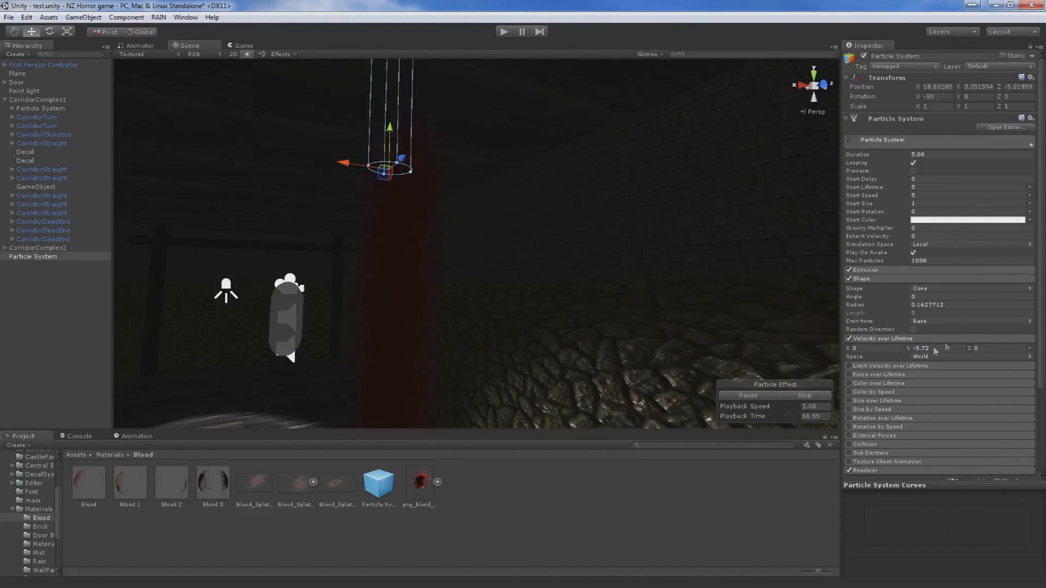
- Switch Velocity over Lifetime to curves, enlarge the curve editor and raise the flat Y curve to about -1.8
click(1030, 349)
click(951, 372)
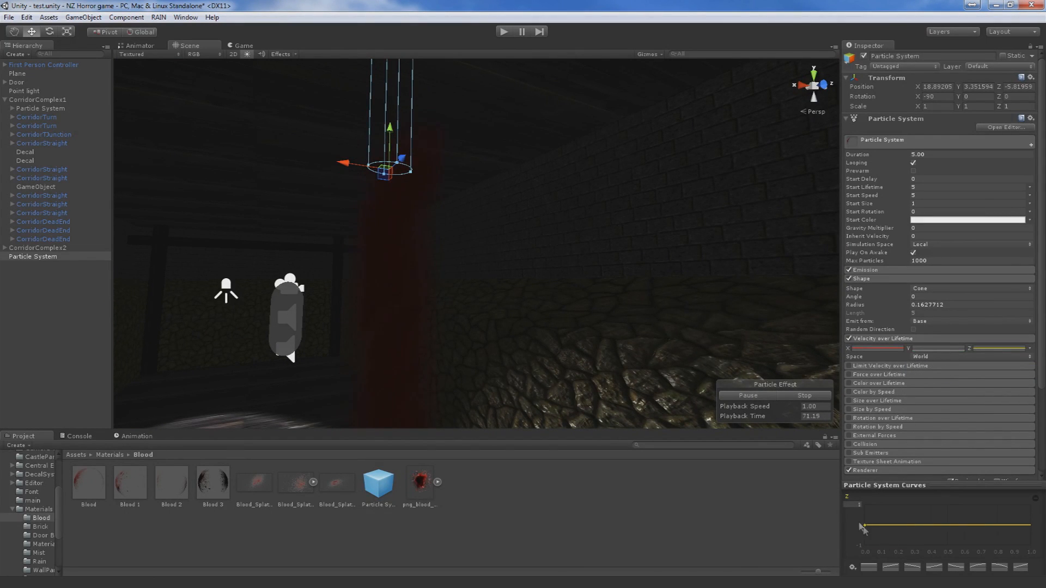
right_click(850, 502)
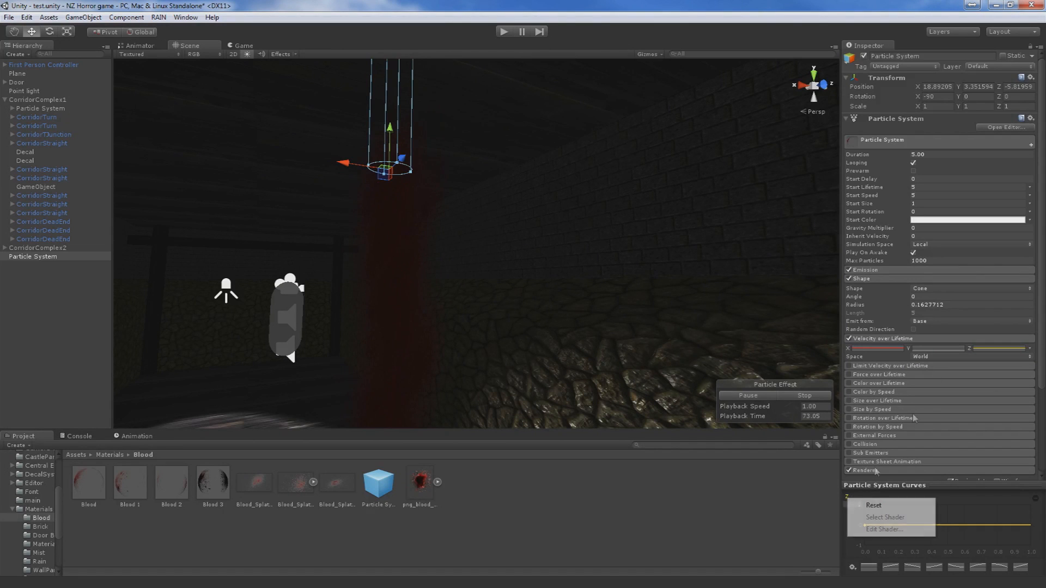
click(909, 356)
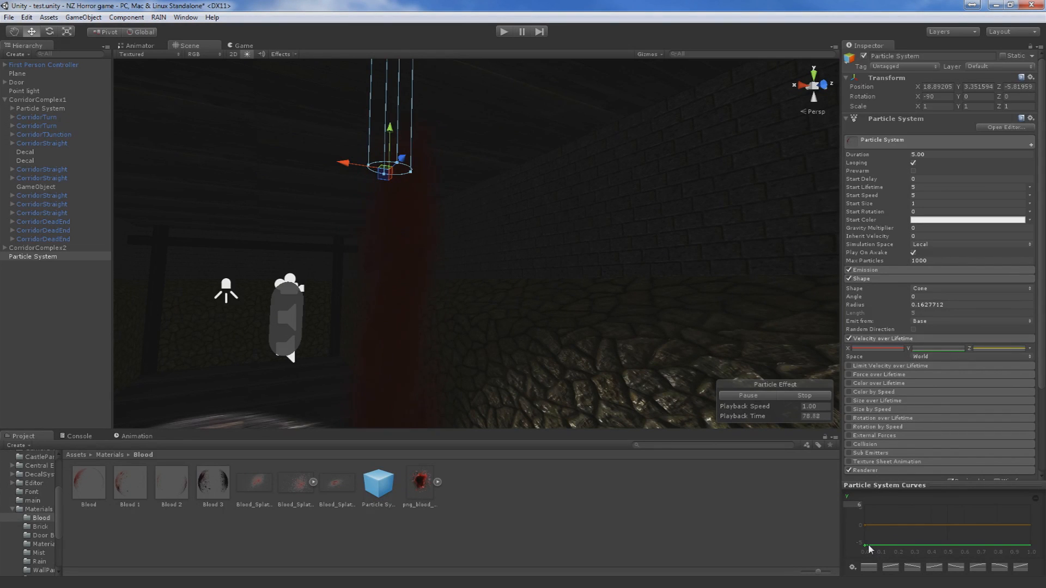
drag(866, 546, 866, 537)
drag(867, 540, 867, 545)
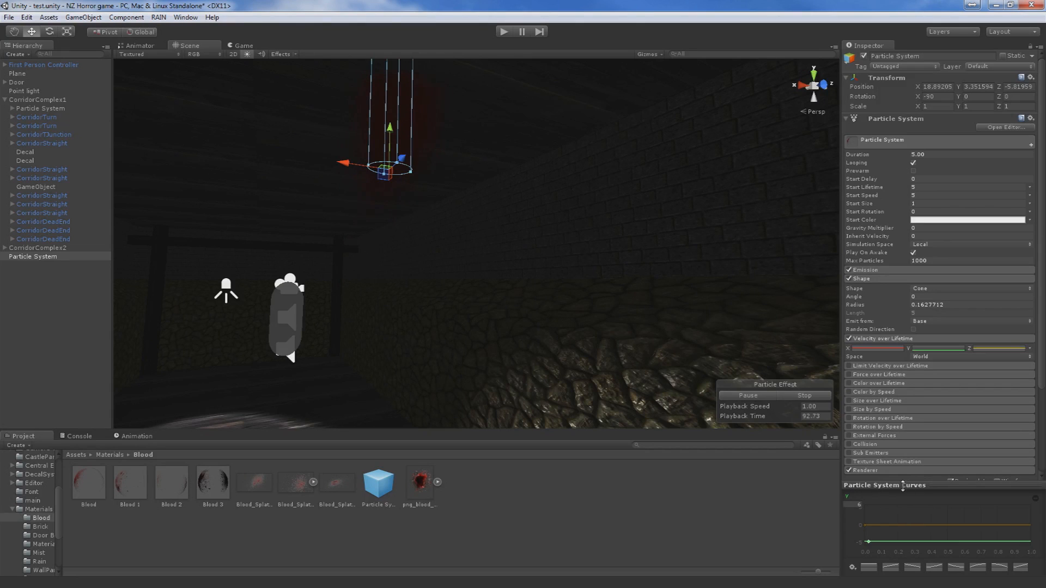
drag(902, 478, 902, 219)
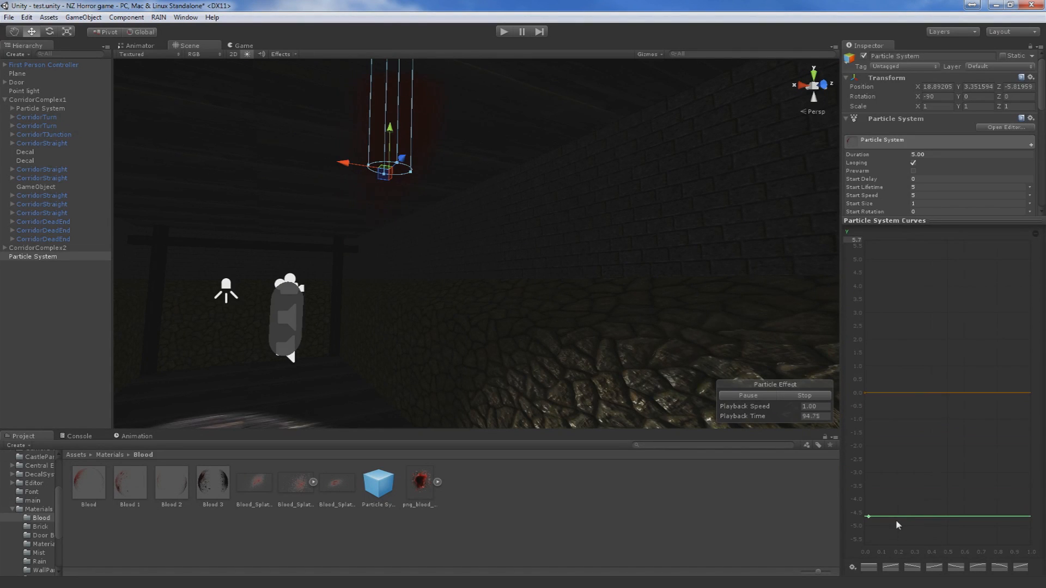
drag(890, 515, 898, 441)
- Set the Particle System's Start Speed to 0
scroll(948, 179, down, 3)
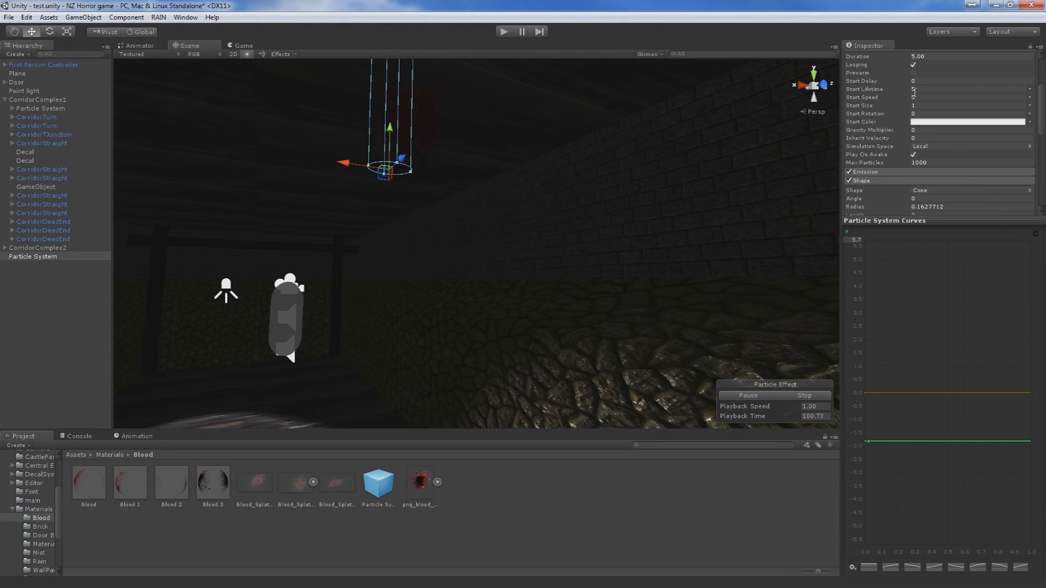
click(922, 97)
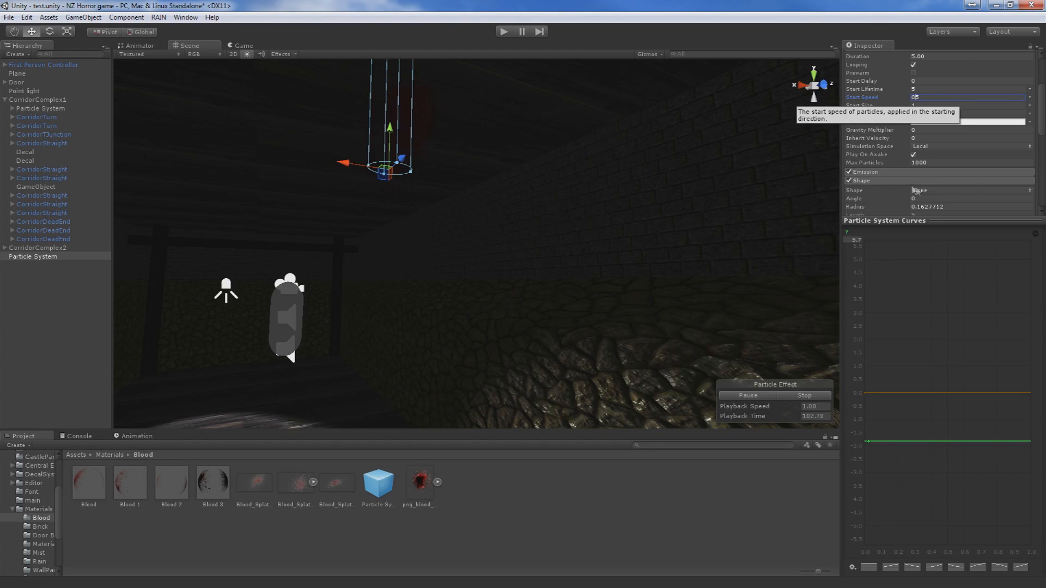
key(BackSpace)
text(0)
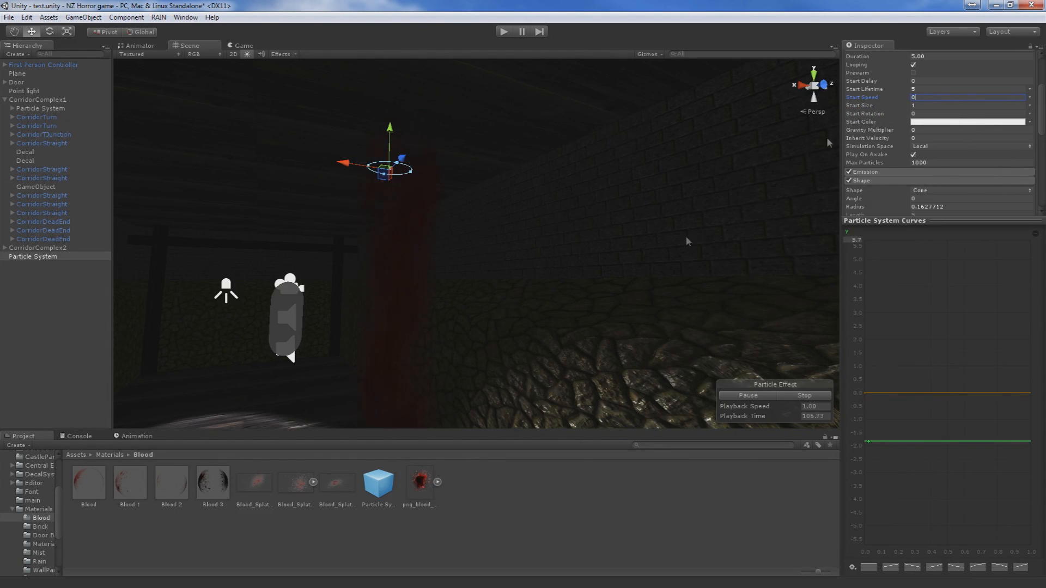
- Reshape the Y velocity curve so it starts just below zero and drops steeply to about -5.3 near the end of the lifetime
double_click(881, 441)
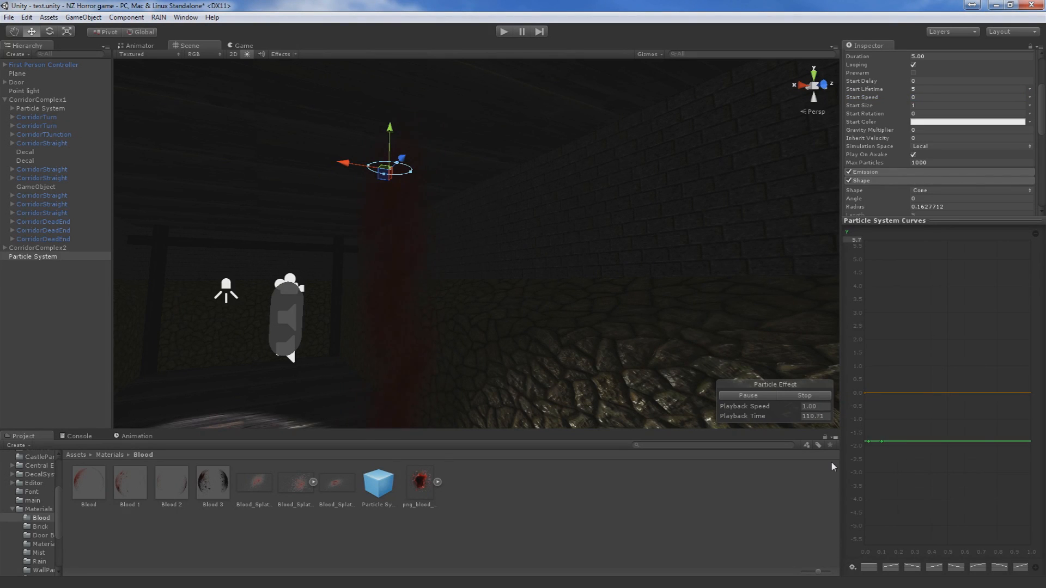
key(ctrl+z)
drag(892, 442, 896, 408)
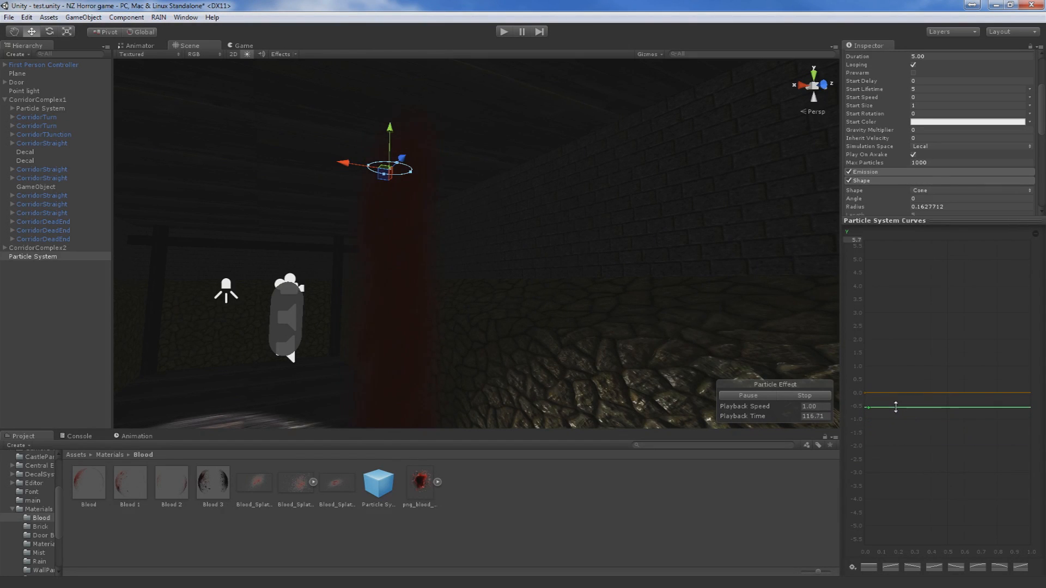
right_click(1009, 408)
click(905, 409)
drag(930, 408, 1002, 511)
drag(880, 408, 881, 394)
drag(916, 407, 1019, 412)
drag(1016, 530, 1017, 513)
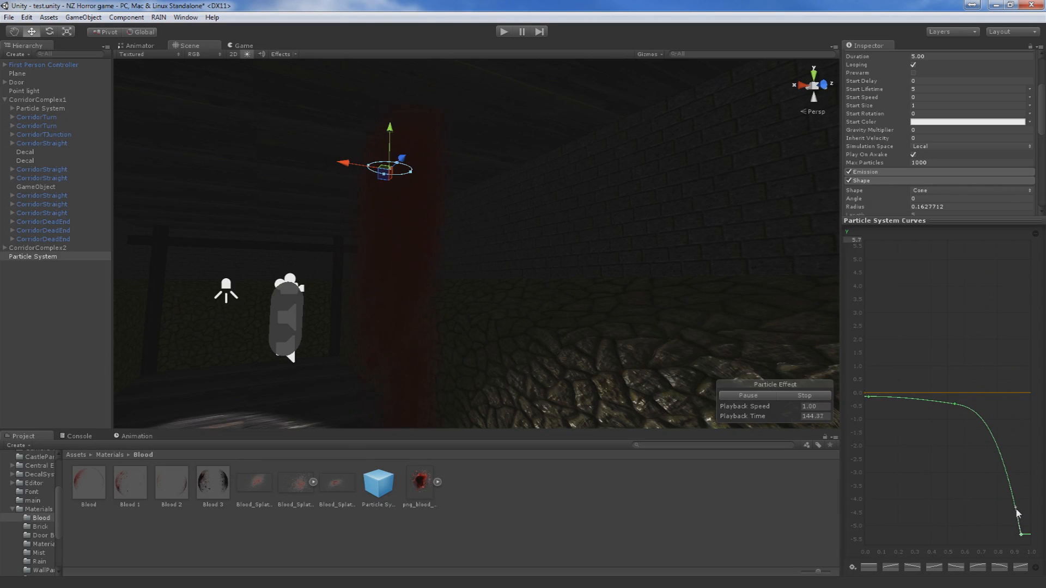
- Shrink the curve editor to reveal the particle settings and reduce Max Particles to 279
right_drag(591, 353, 542, 357)
middle_drag(541, 357, 539, 362)
right_drag(585, 268, 564, 291)
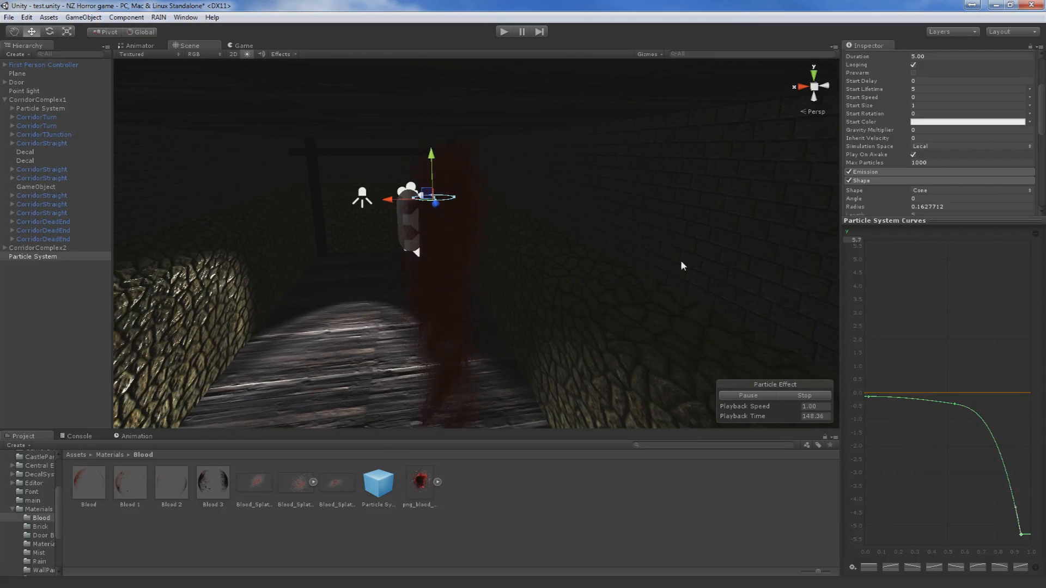
scroll(899, 207, up, 1)
drag(913, 217, 906, 488)
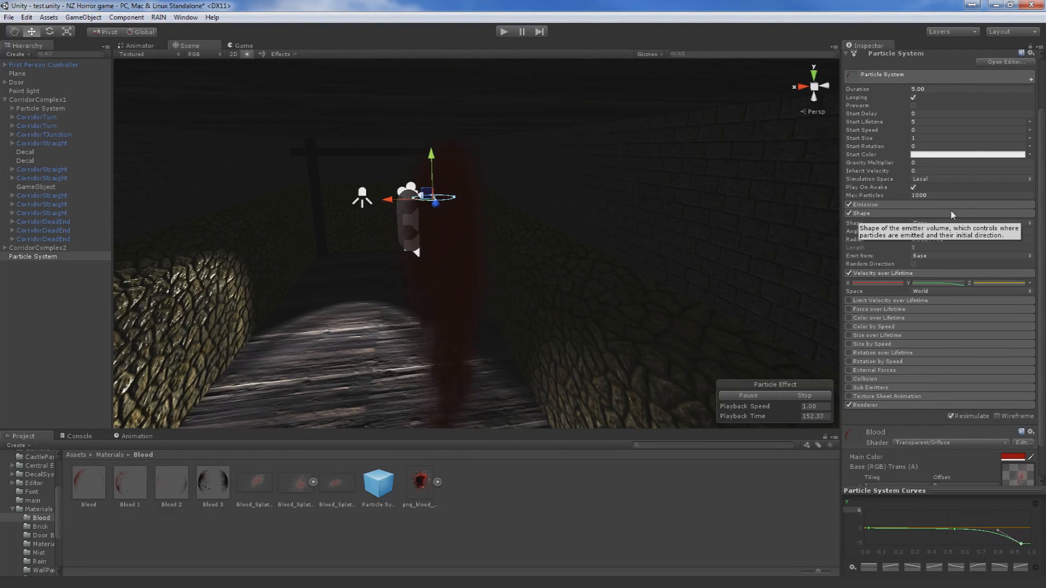
scroll(950, 214, up, 1)
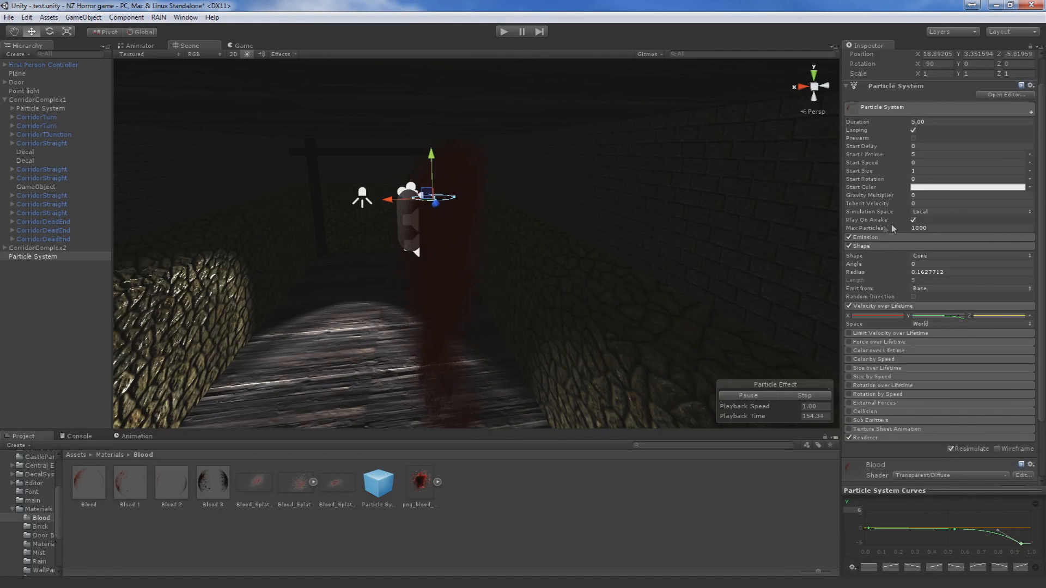
drag(866, 228, 479, 255)
- Expand the Emission module, lower its Rate to 0.45 and check the sparser drips in the corridor
click(867, 237)
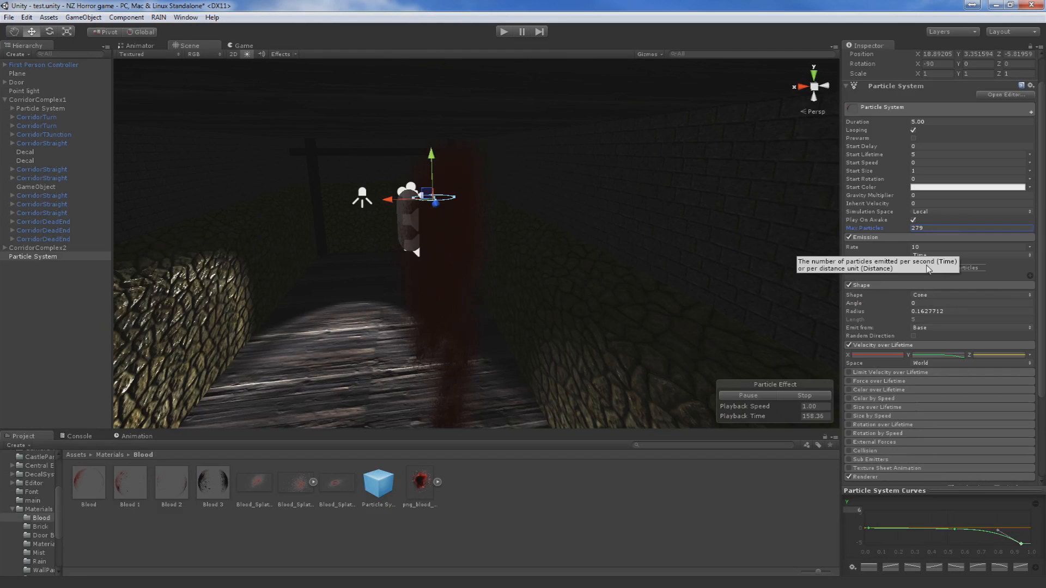
drag(866, 247, 853, 250)
text(0.9)
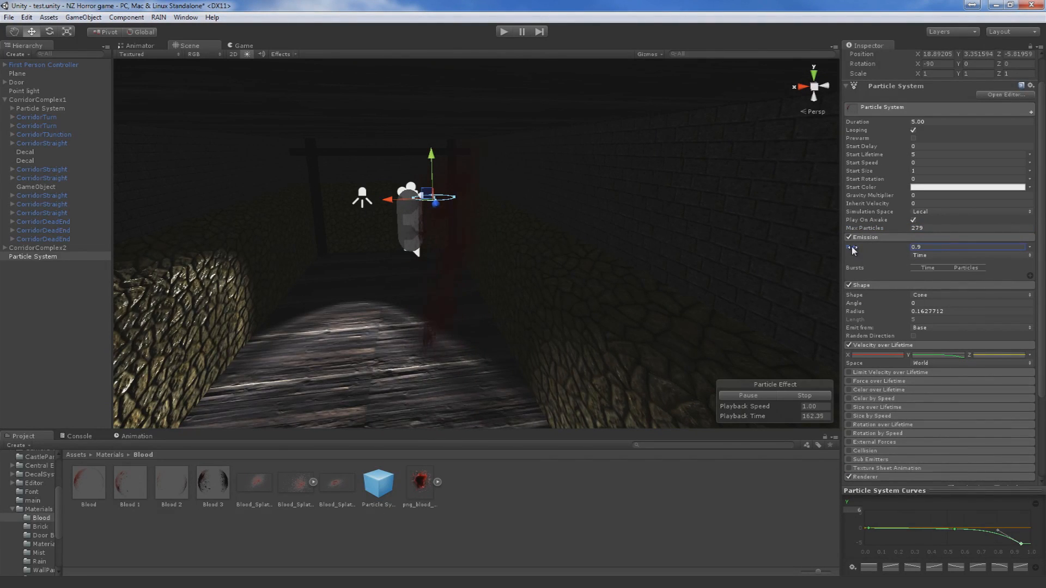
double_click(957, 247)
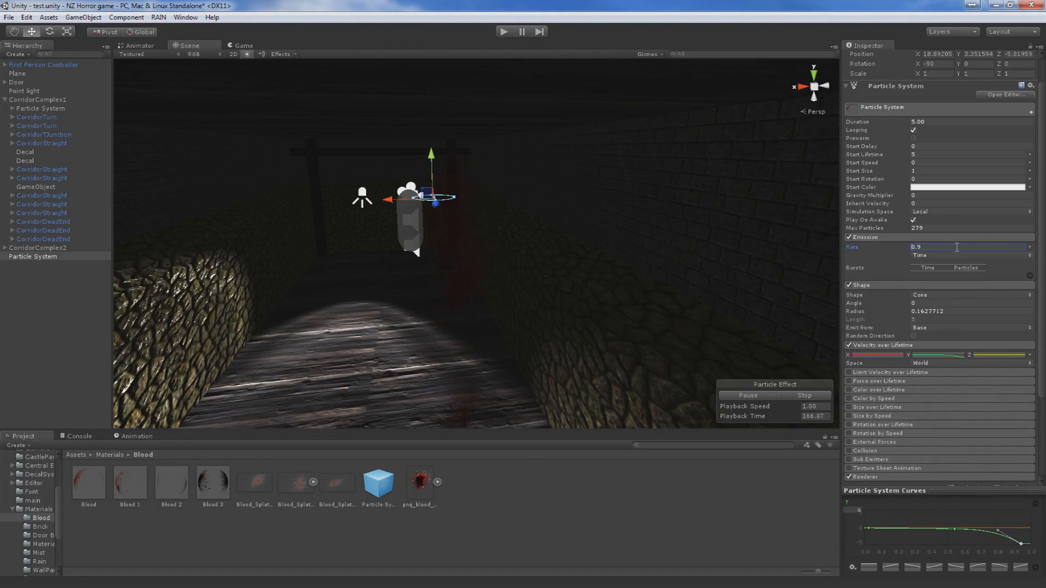
text(0.45)
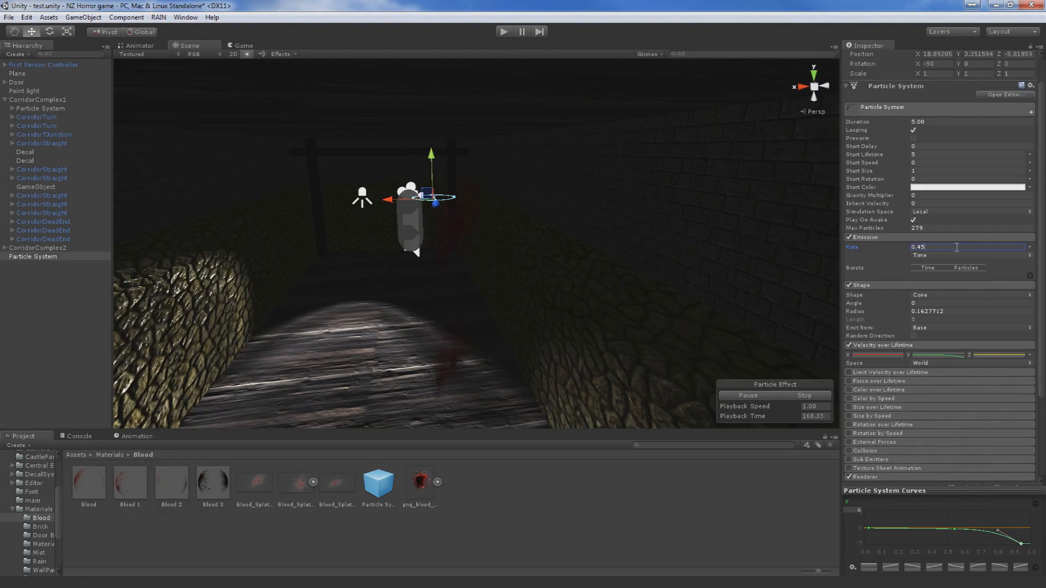
drag(613, 431, 545, 364)
right_drag(523, 291, 502, 266)
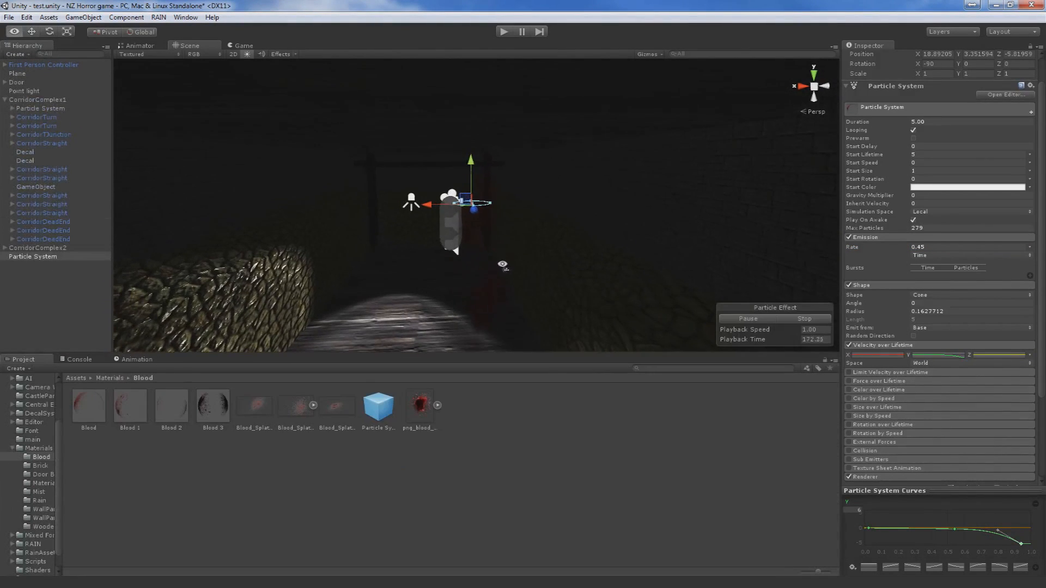
drag(527, 355, 522, 431)
middle_drag(562, 380, 554, 351)
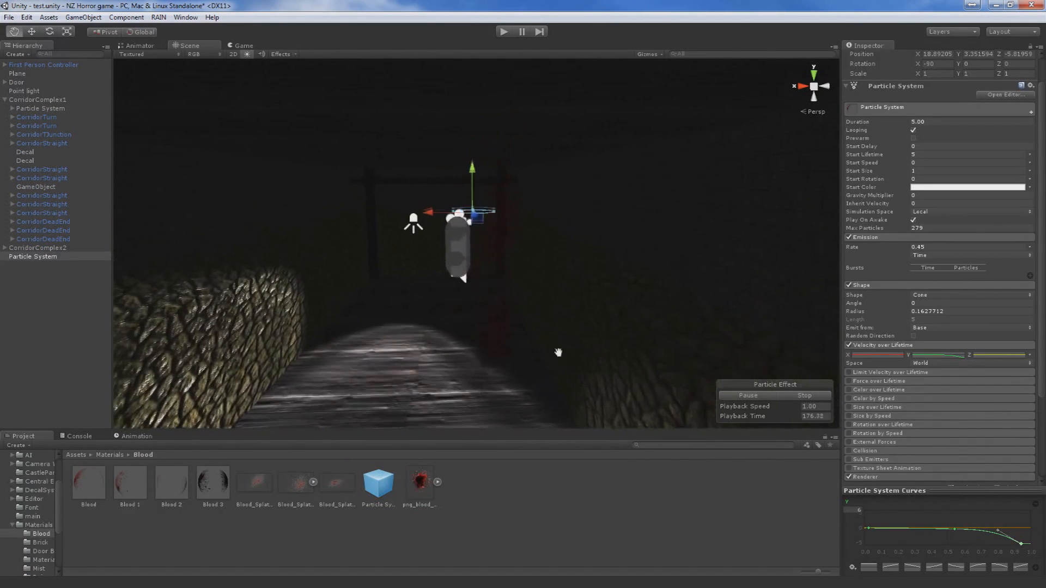
- Add an emission burst of 12 particles at time 0.00 and set the system's Duration to 30
click(1029, 276)
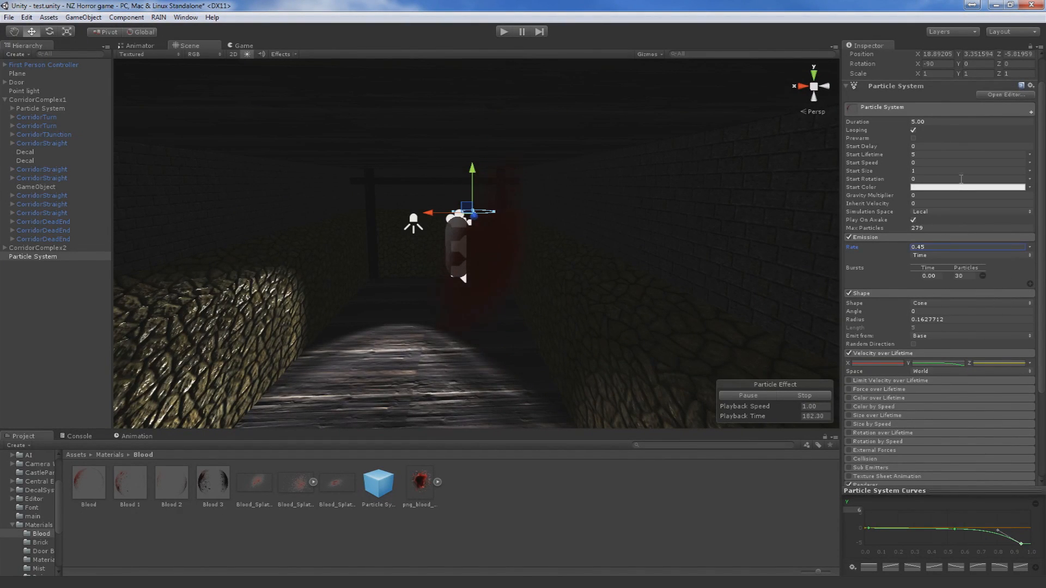
click(937, 121)
text(30)
key(Return)
click(933, 275)
click(973, 278)
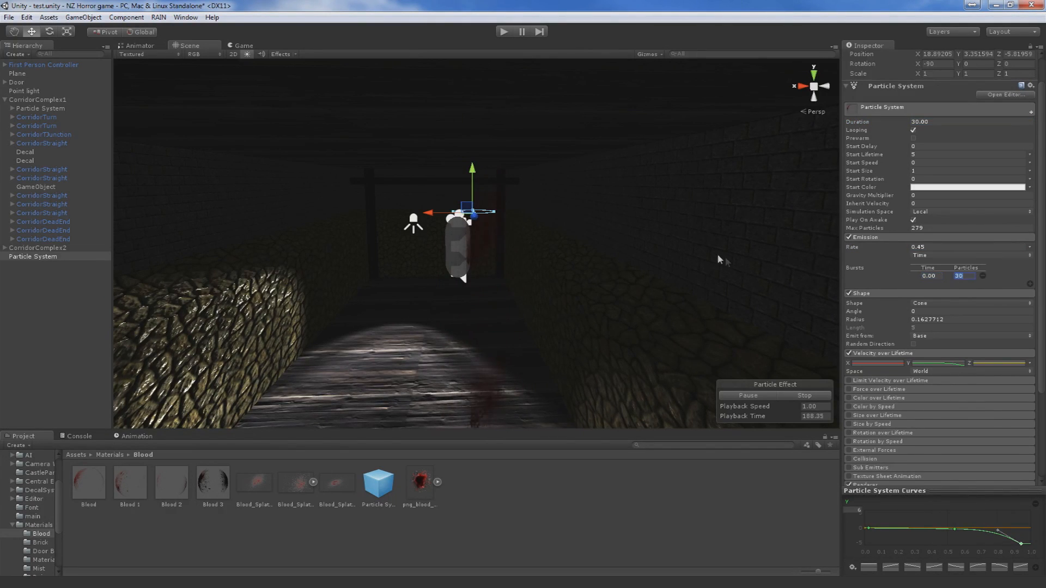
text(12)
- Add a second emission burst at time 15.00 with 2 particles
click(1030, 284)
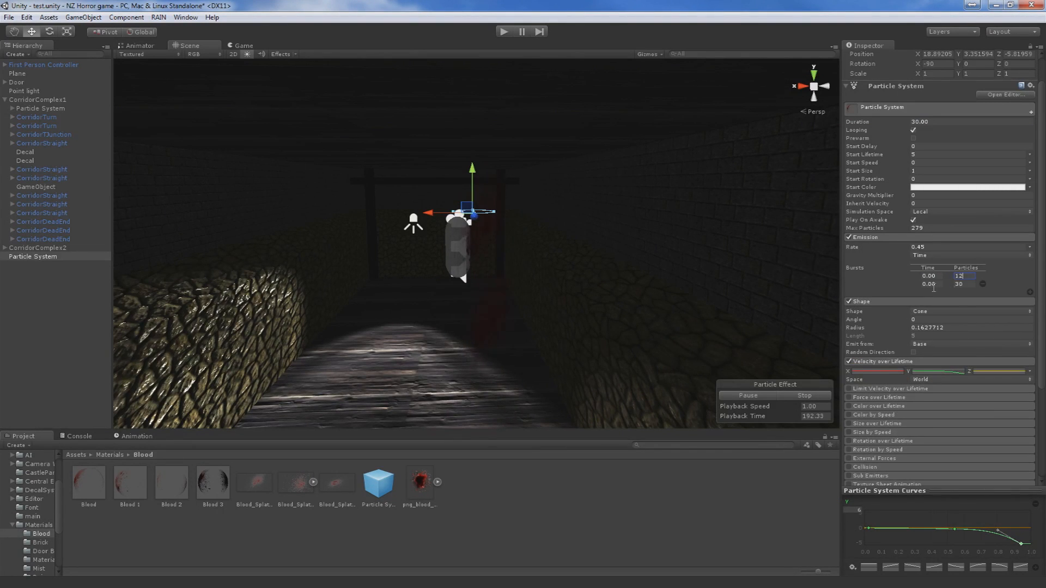
text(15)
key(Tab)
key(BackSpace)
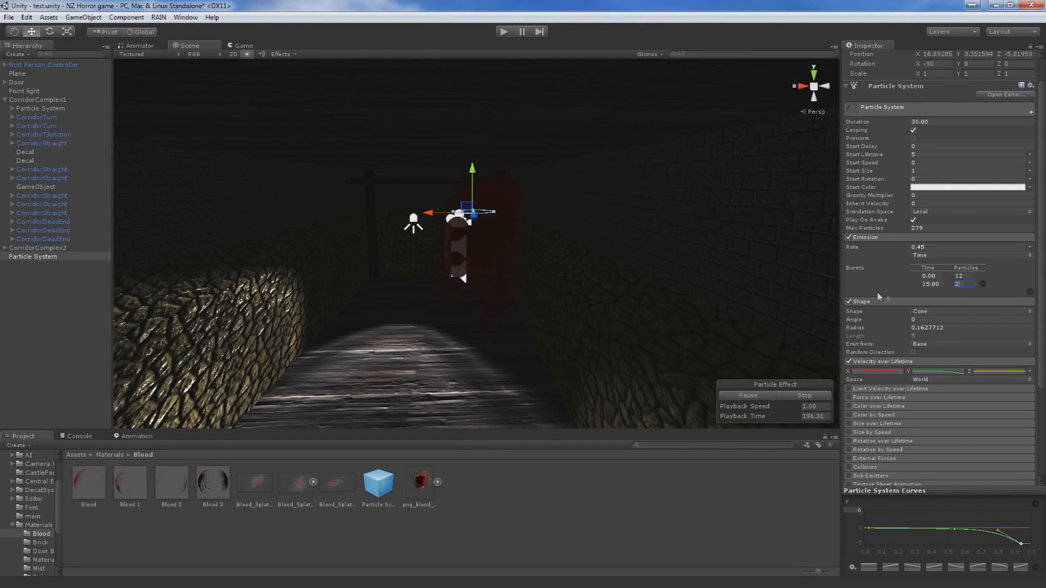
- Set the second emission burst to 13 particles and make sure the standalone Particle System is selected
text(13)
middle_drag(697, 256, 647, 183)
key(f)
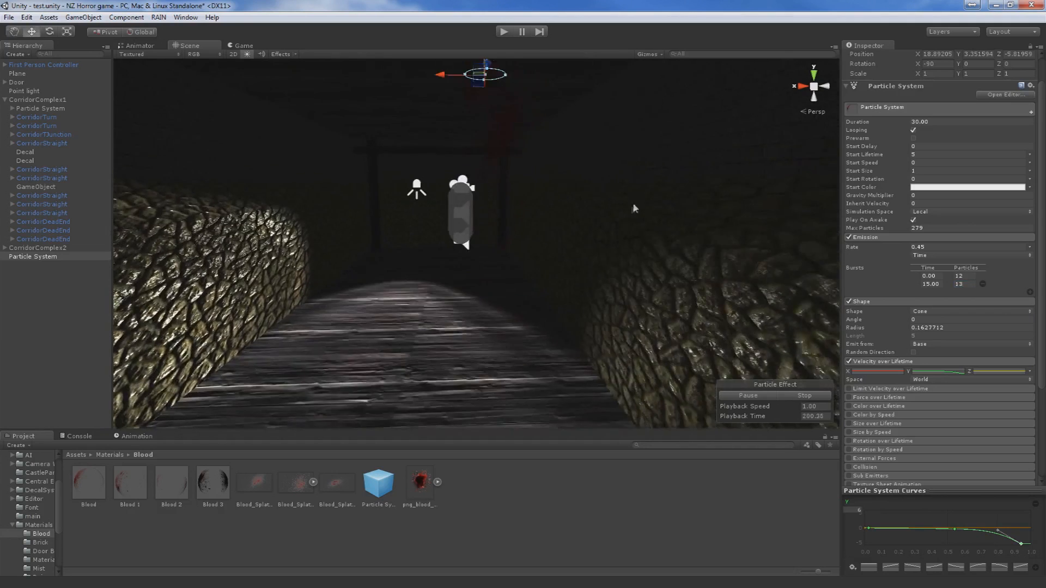
click(549, 270)
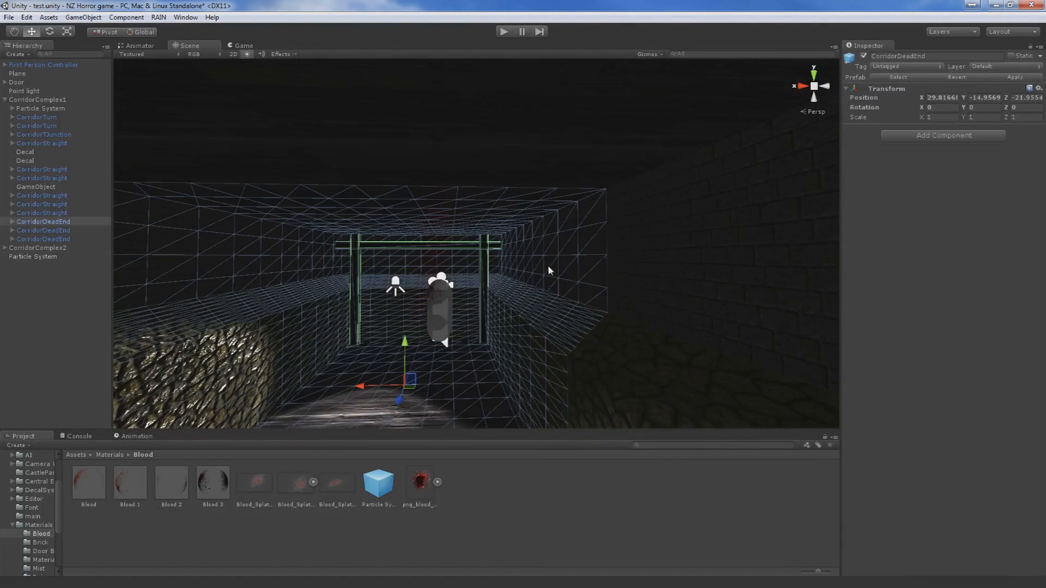
double_click(52, 258)
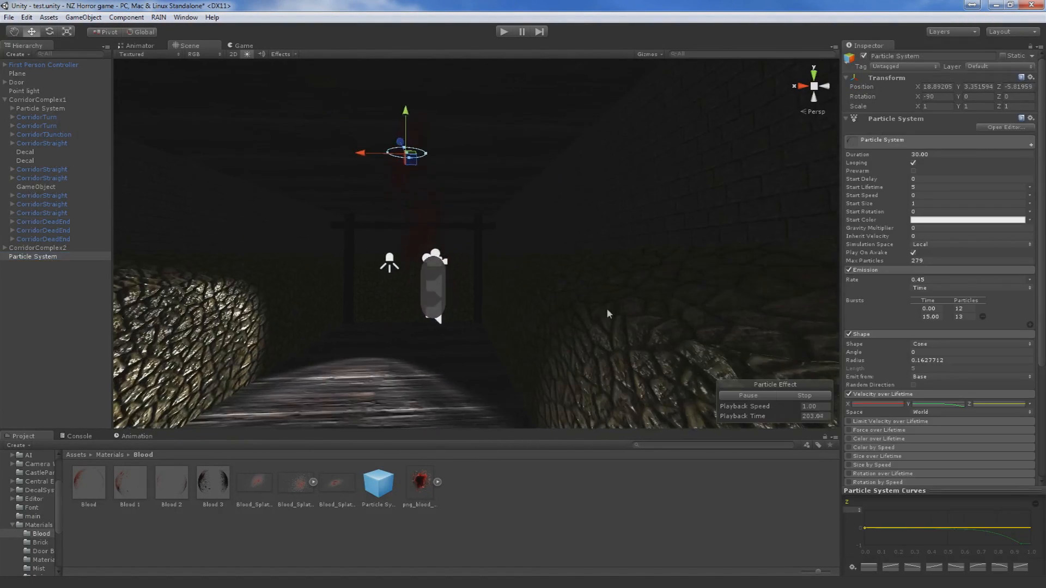
- Restart the particle simulation and watch the blood fall through both bursts in the corridor
click(798, 397)
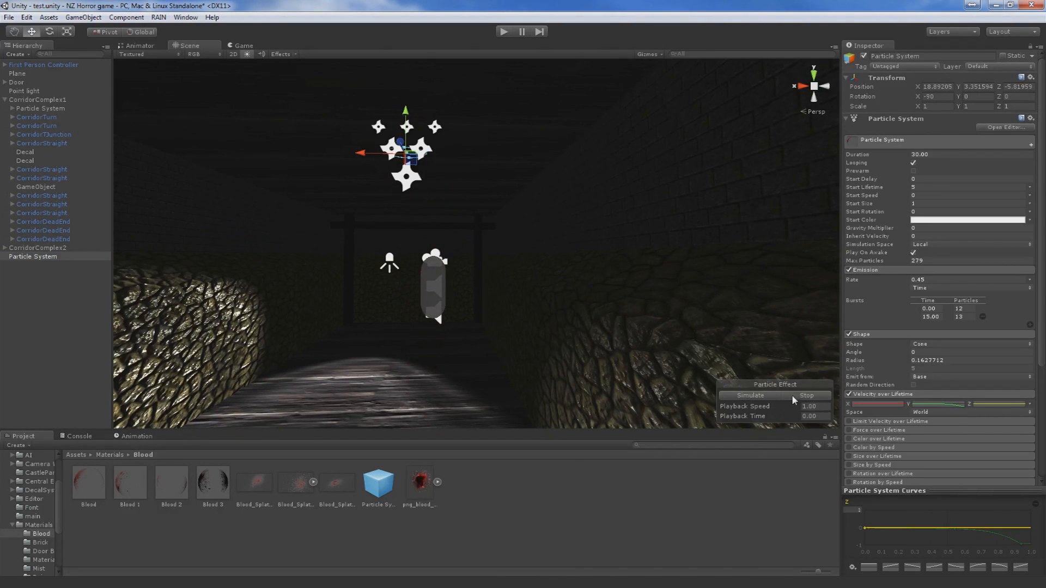
click(742, 397)
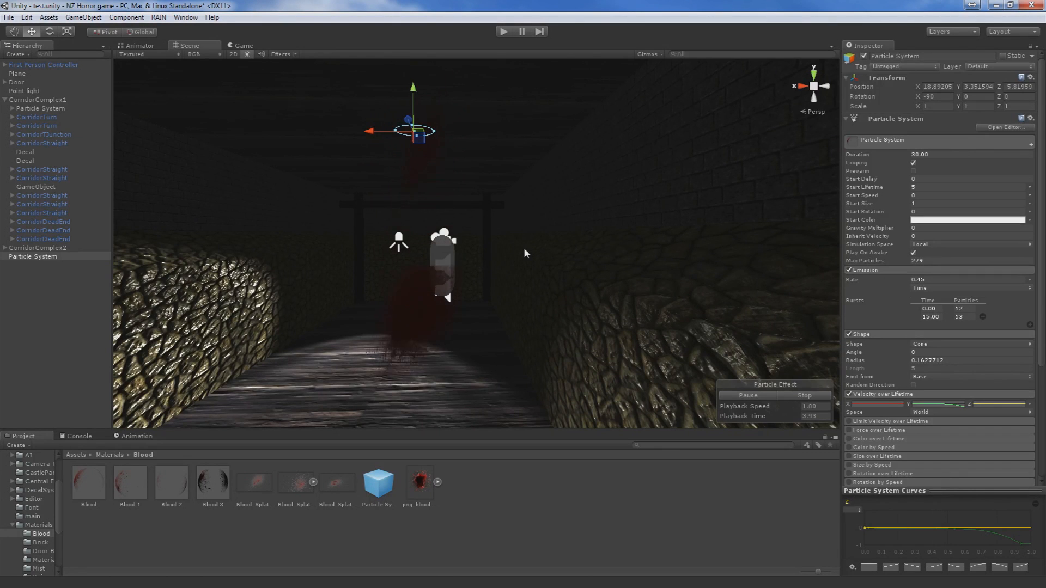
middle_drag(525, 249, 563, 279)
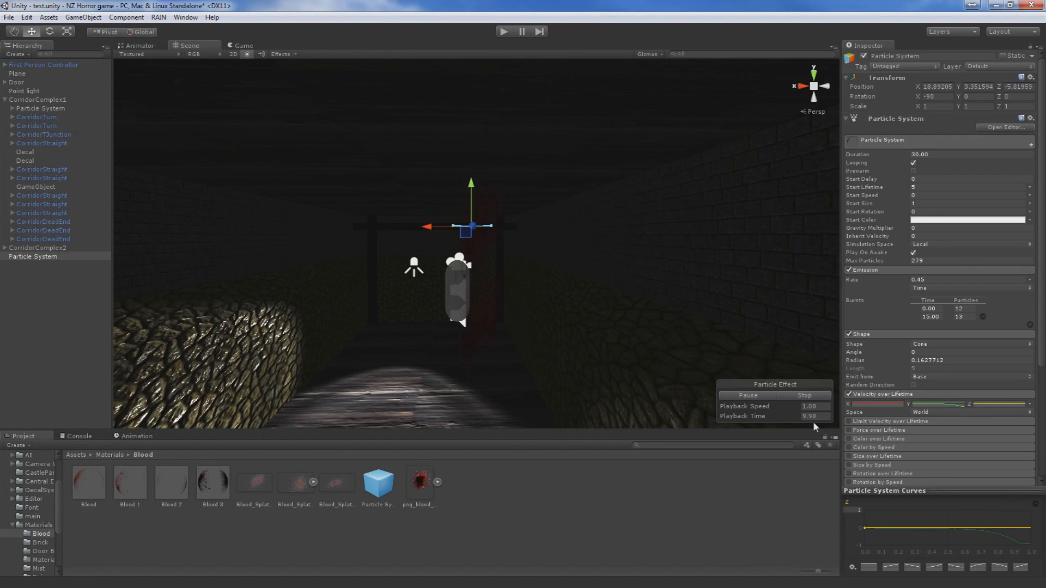
middle_drag(698, 312, 595, 290)
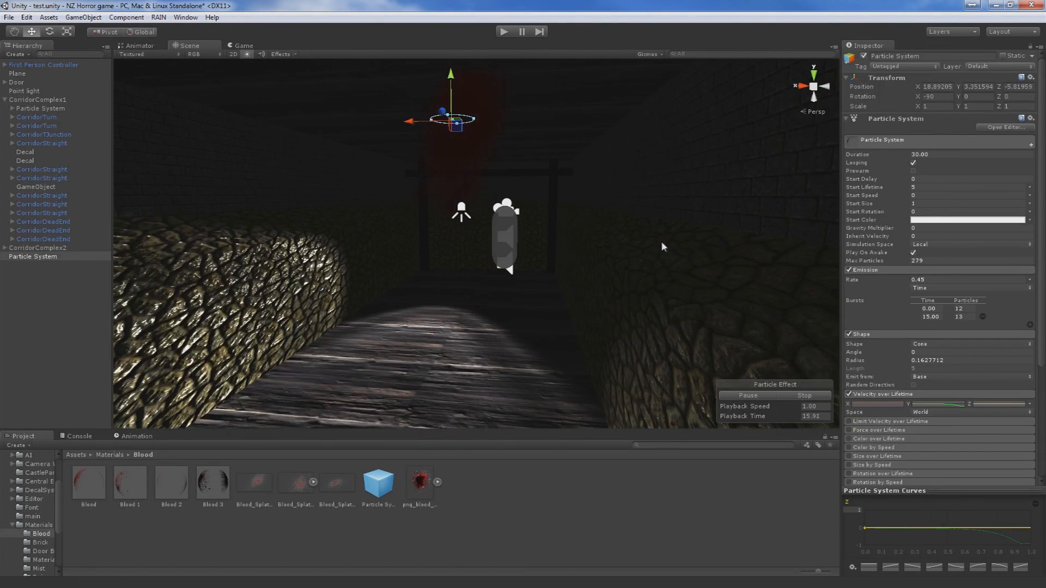
- Make Start Size random between two constants, 0.2 and 0.64, with the simulation restarted
click(805, 395)
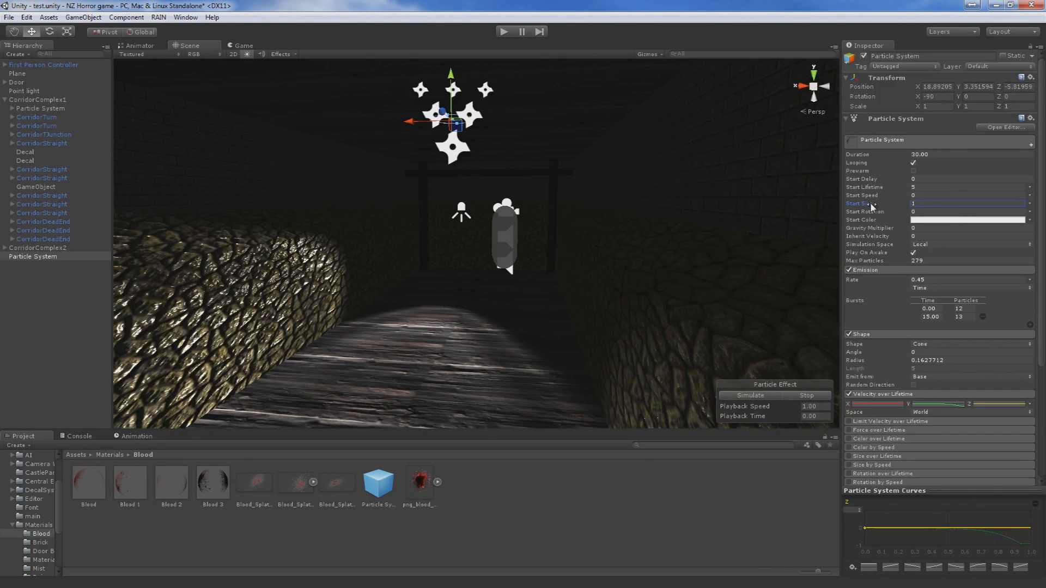
click(748, 395)
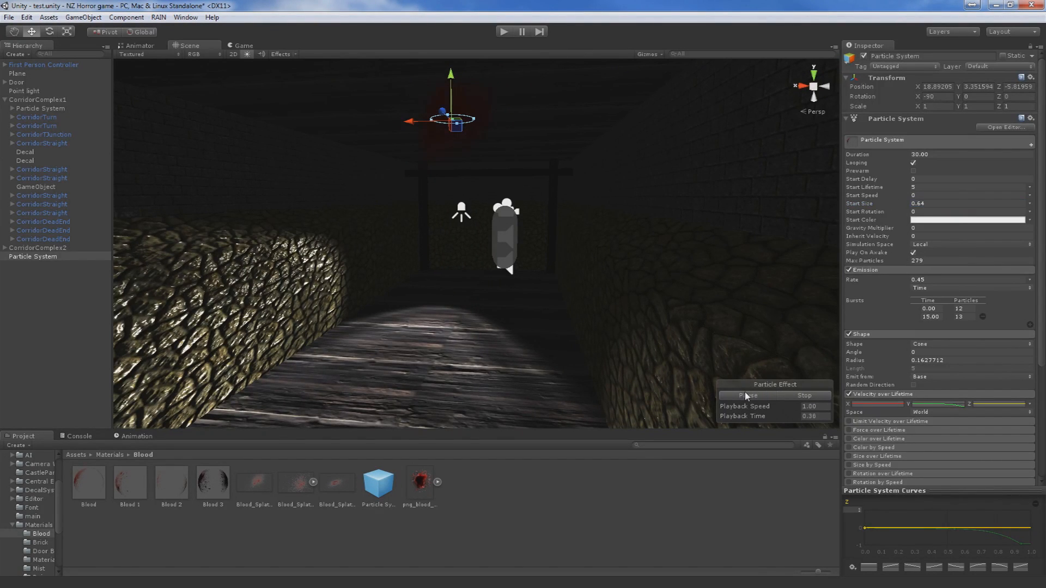
click(1029, 204)
click(970, 239)
click(983, 206)
click(935, 204)
text(0.4)
key(BackSpace)
right_drag(721, 273, 706, 271)
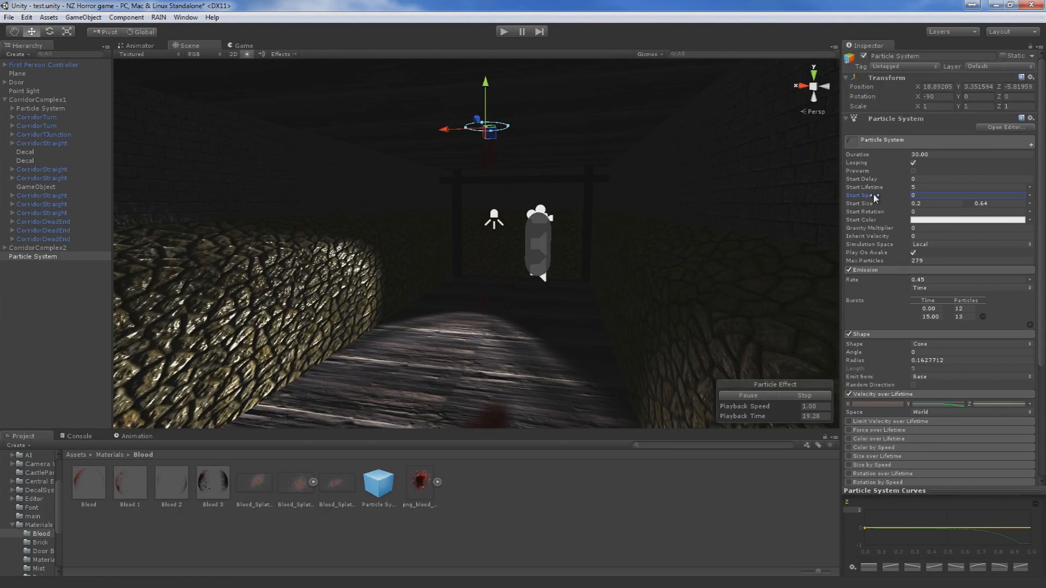
- Make Start Speed random between two constants, -0.1 and -0.6, and replay the simulation from the beginning
click(1030, 196)
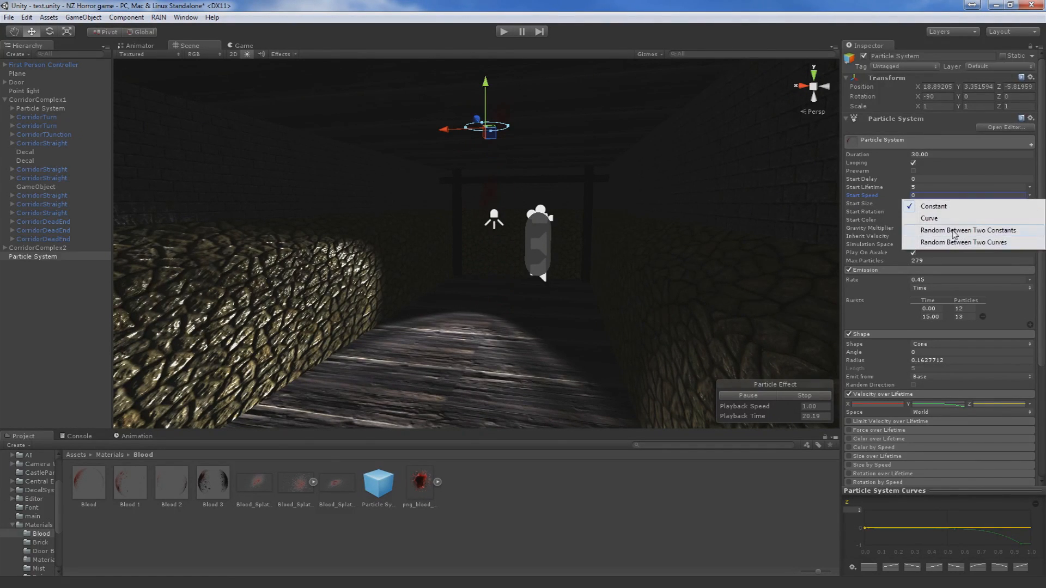
click(954, 232)
text(-0.1)
click(984, 194)
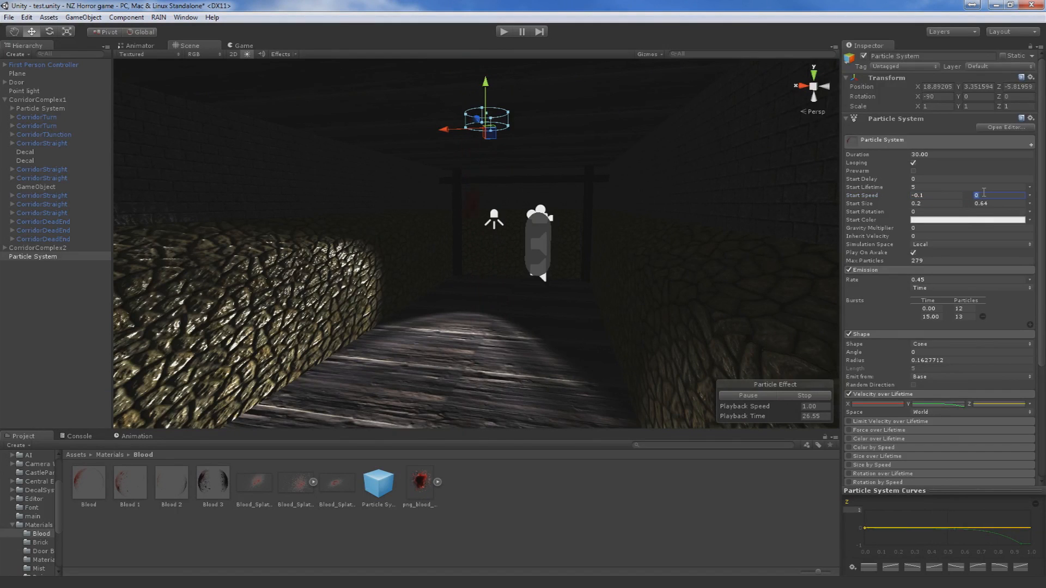
text(-0.2)
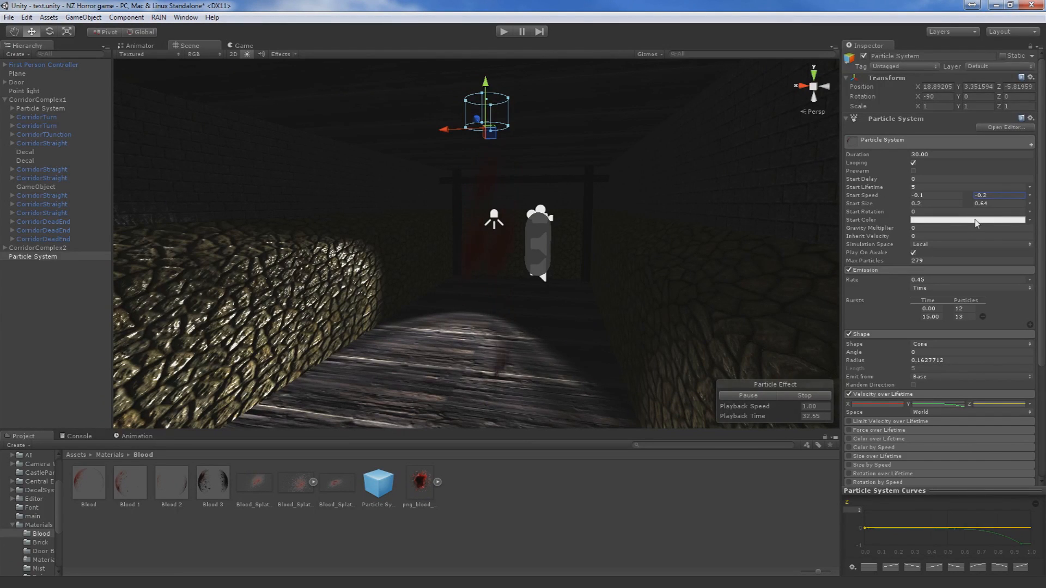
click(995, 195)
text(-0.6)
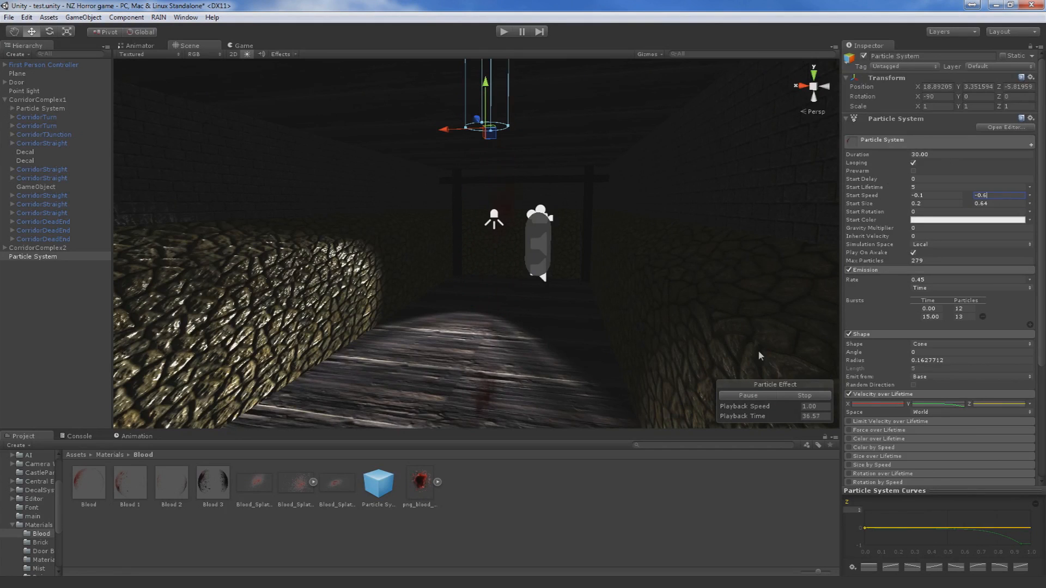
click(803, 395)
click(764, 396)
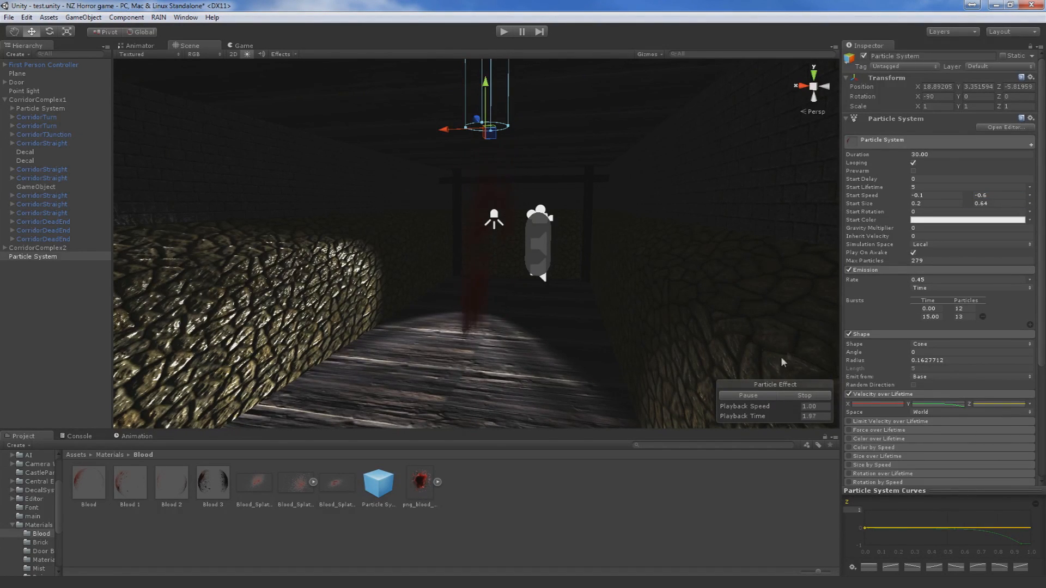
- Reshape the Y velocity curve by moving its middle key earlier and lower, and check the fall down to the floor
click(940, 412)
click(932, 405)
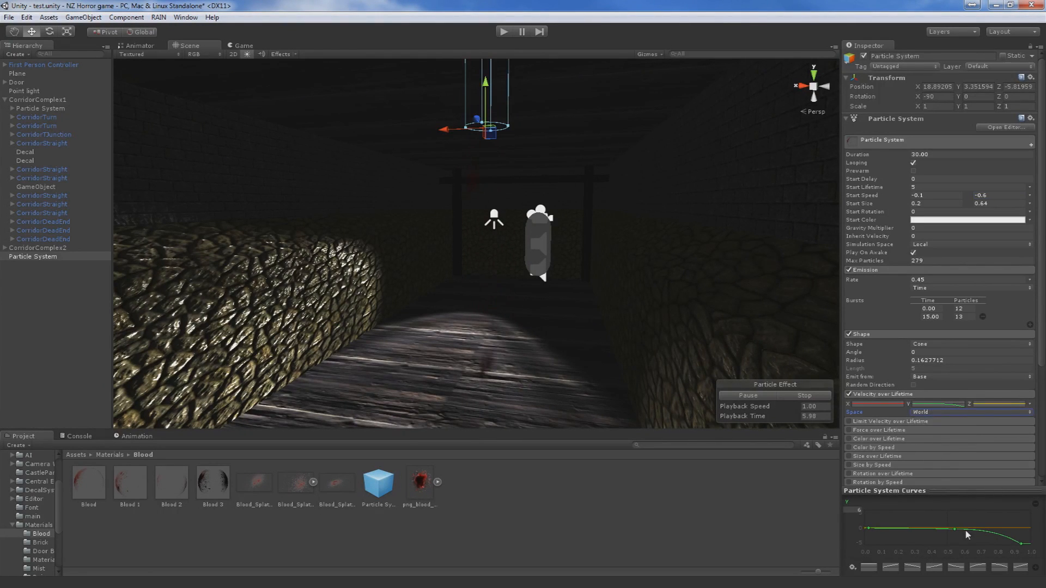
drag(954, 529, 927, 536)
click(1020, 544)
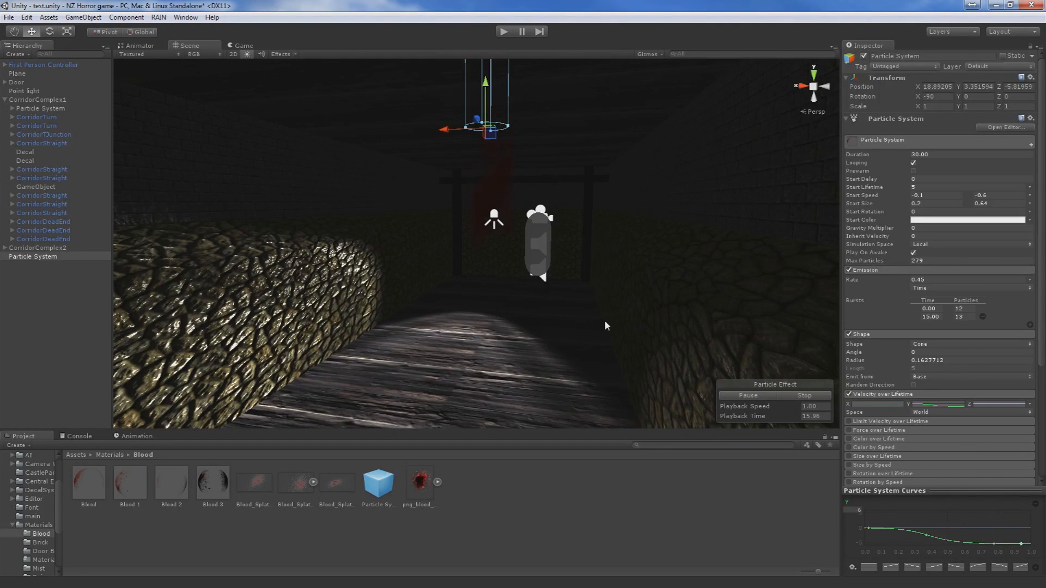
middle_drag(618, 313, 596, 315)
scroll(590, 286, down, 3)
right_drag(595, 314, 585, 312)
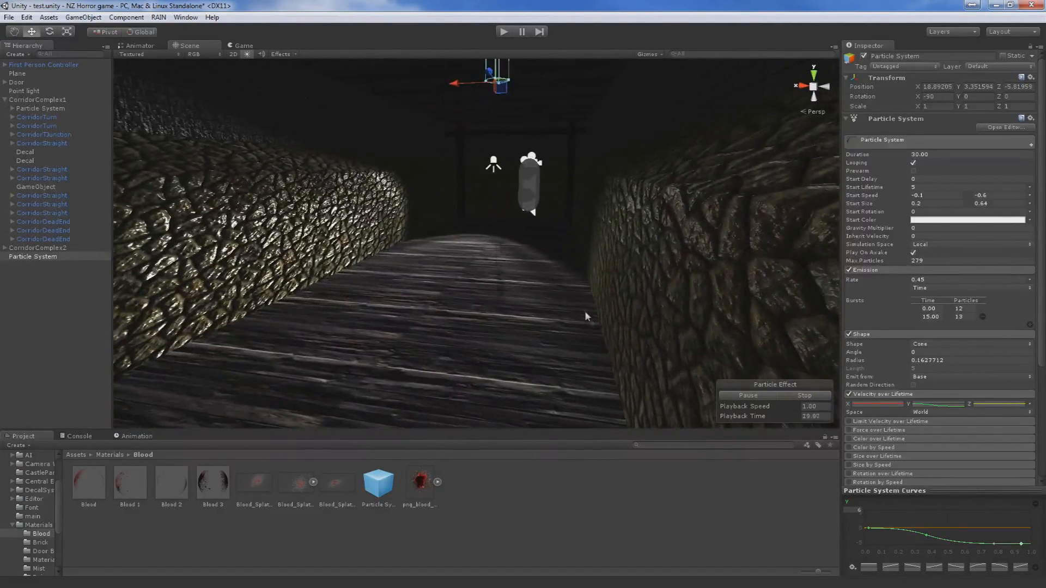
middle_drag(586, 312, 583, 327)
scroll(583, 327, up, 2)
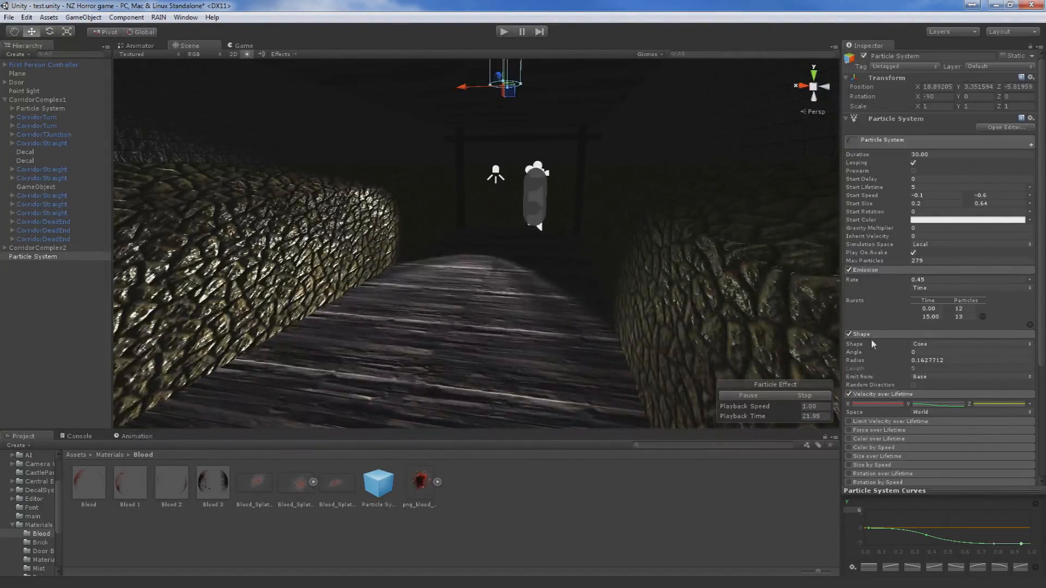
- Set a constant Start Rotation of -15.35 for the blood particles
click(1030, 211)
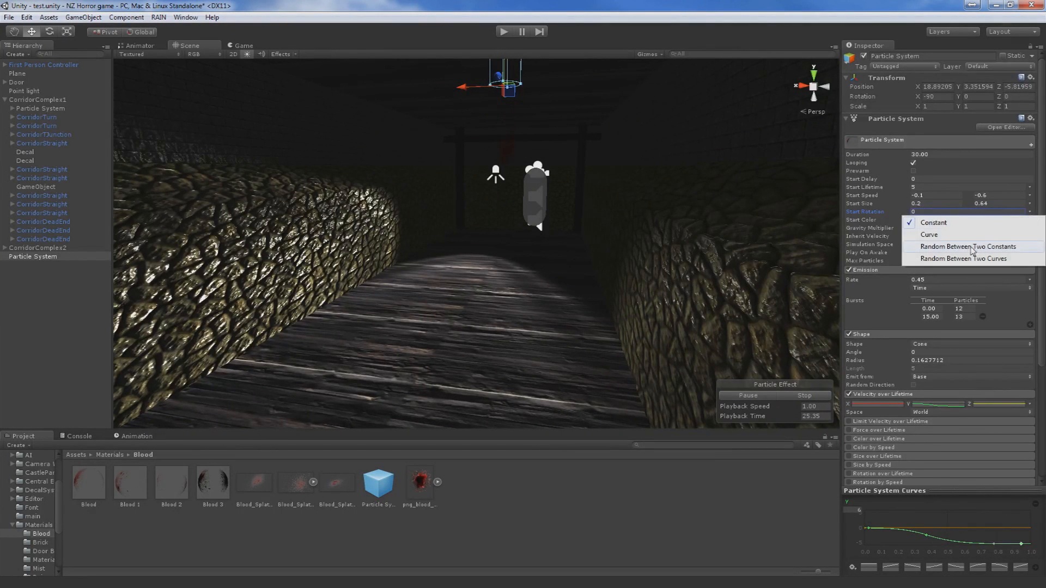
click(874, 211)
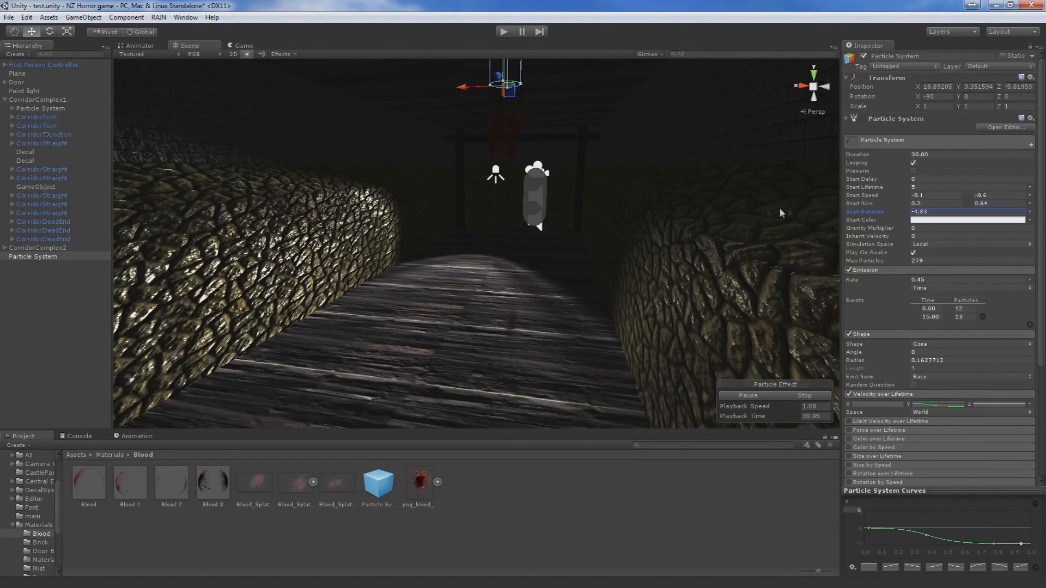
drag(713, 205, 672, 198)
middle_drag(607, 202, 608, 253)
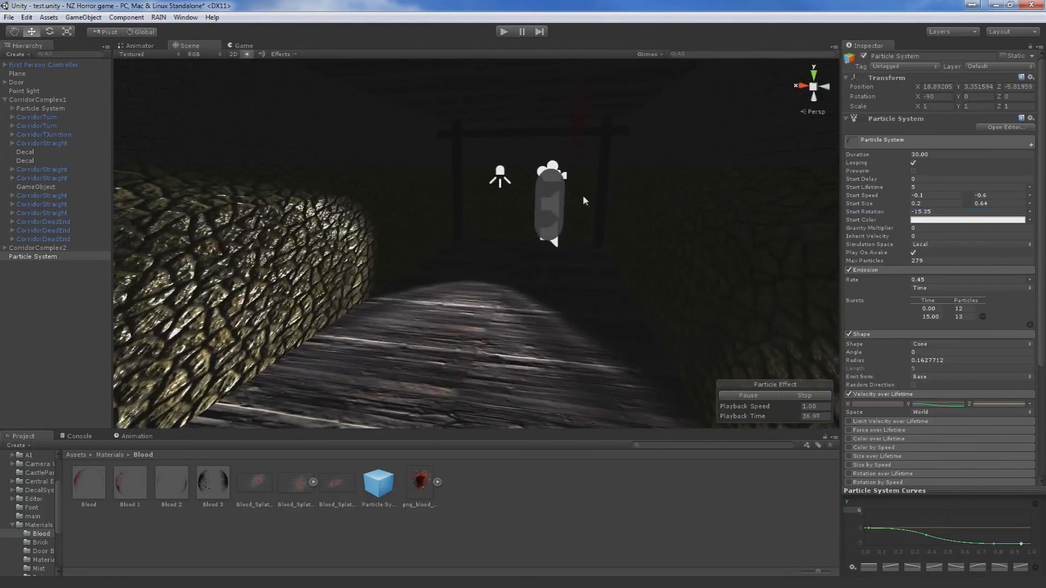
- Raise the emission Rate to 4.36 and shrink the emitter cone's Radius to about 0.054
middle_drag(582, 194, 560, 218)
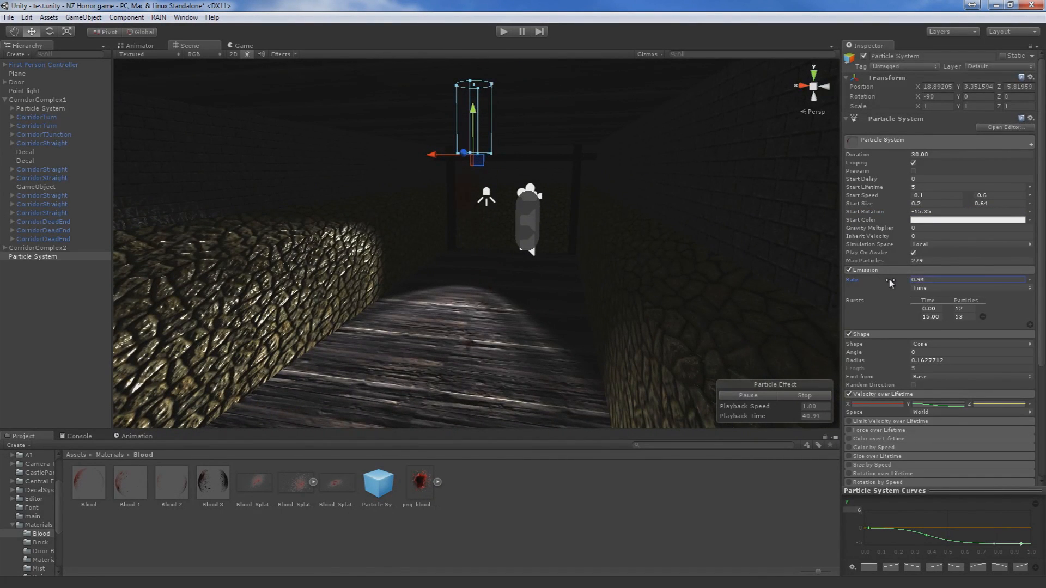
drag(897, 282, 905, 282)
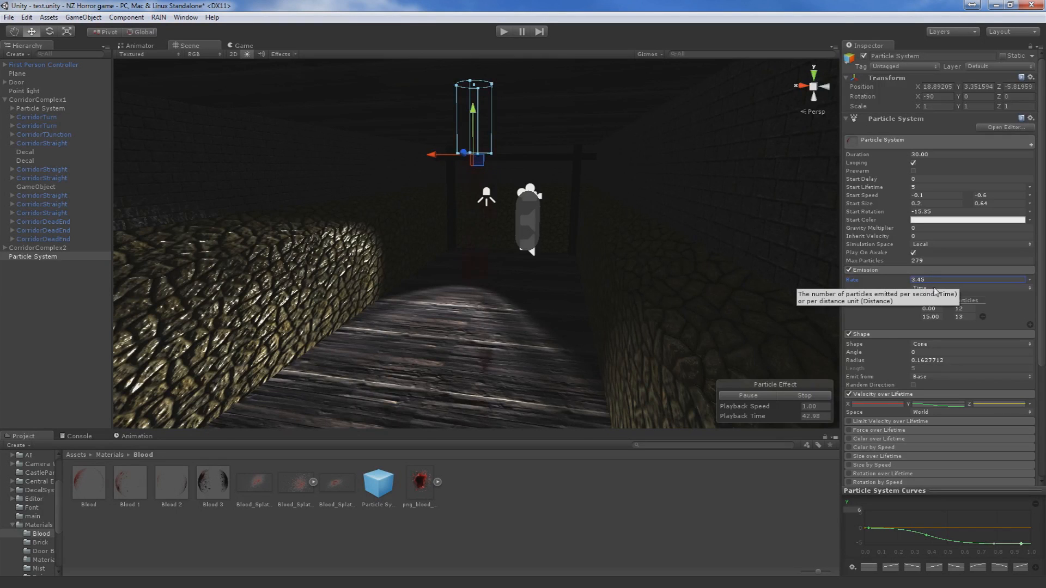
middle_drag(654, 318, 665, 281)
drag(502, 87, 492, 95)
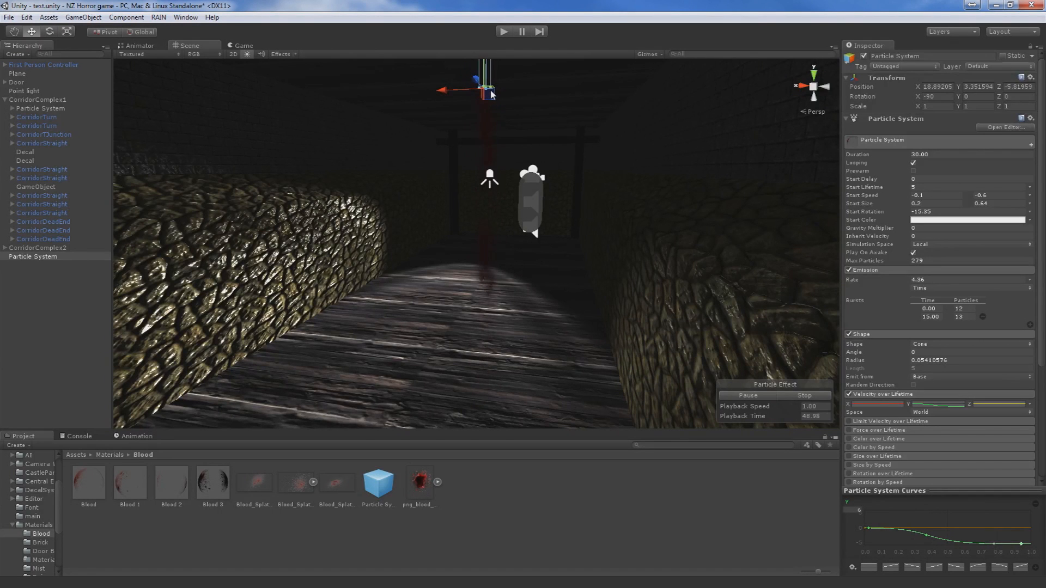
right_drag(599, 299, 599, 228)
mouse_move(597, 341)
middle_down()
mouse_move(591, 322)
mouse_move(586, 334)
middle_up()
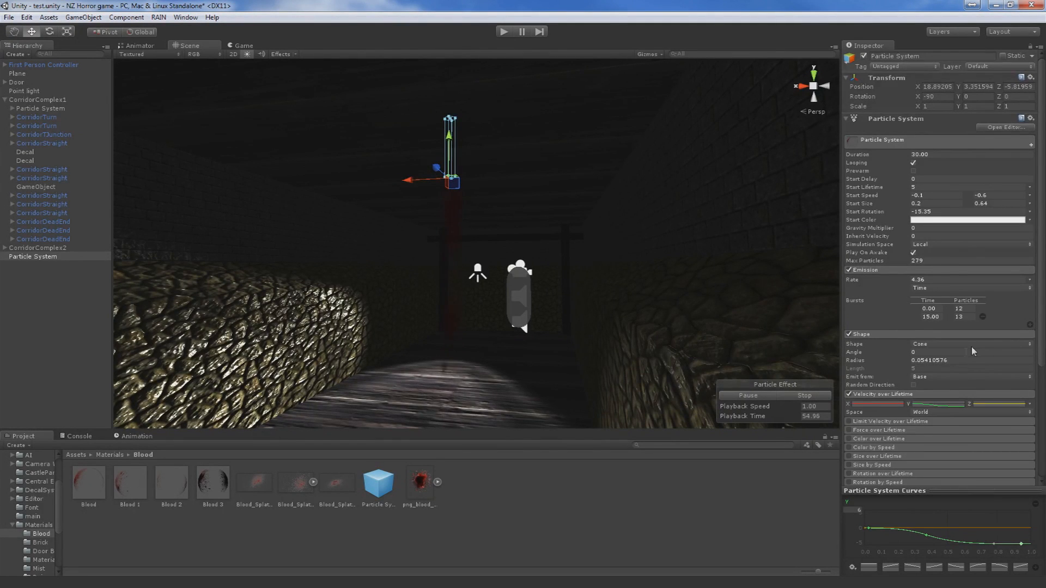
- Collapse the Emission and Shape modules and expand the Renderer module
scroll(972, 345, down, 3)
click(871, 204)
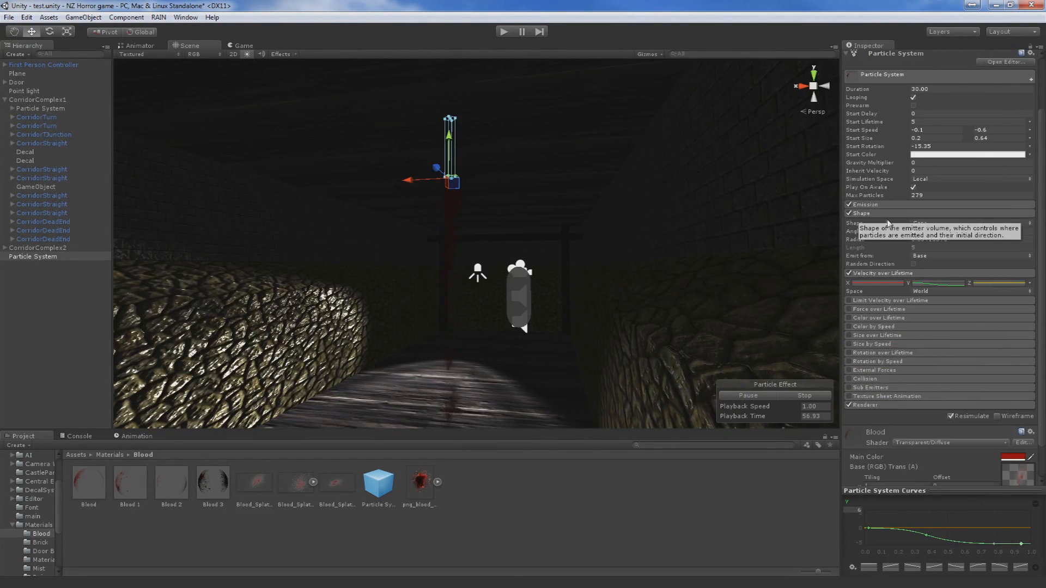
click(874, 214)
click(888, 366)
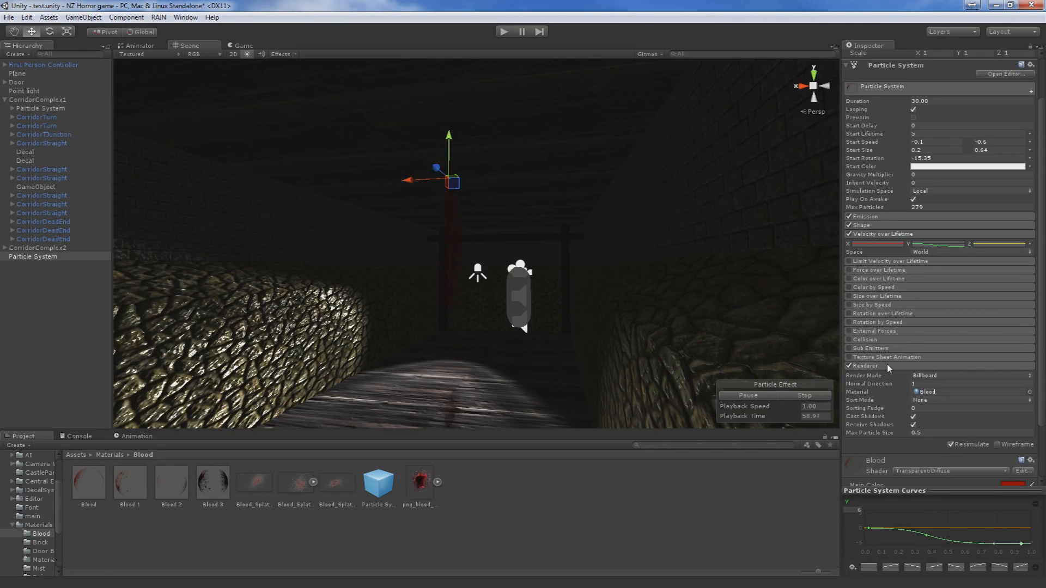
- Enable the Collision module in World mode and check how the blood meets the corridor floor
click(856, 340)
click(849, 339)
click(953, 351)
click(933, 372)
right_drag(370, 330, 482, 344)
middle_drag(510, 364, 503, 354)
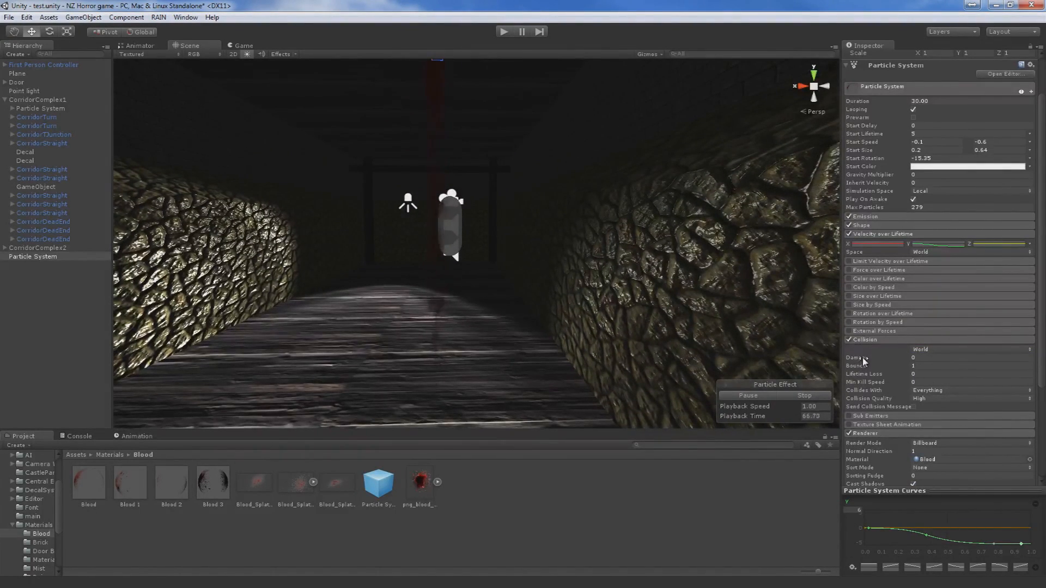
- Set the collision Bounce to 0.34 and Dampen to 0.1, and collapse the Collision module after checking the floor impact
drag(859, 367, 848, 370)
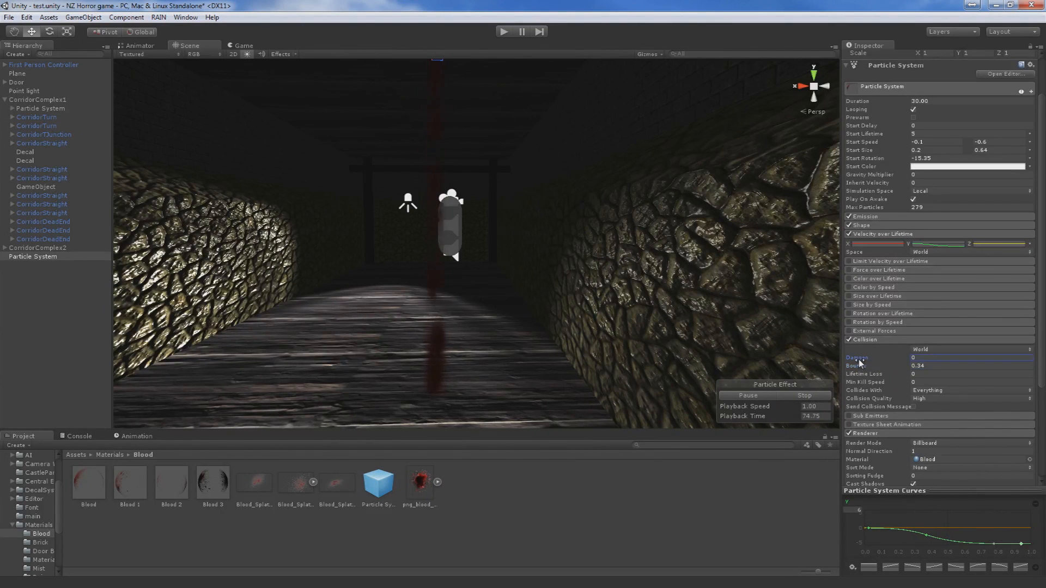
drag(863, 362, 866, 364)
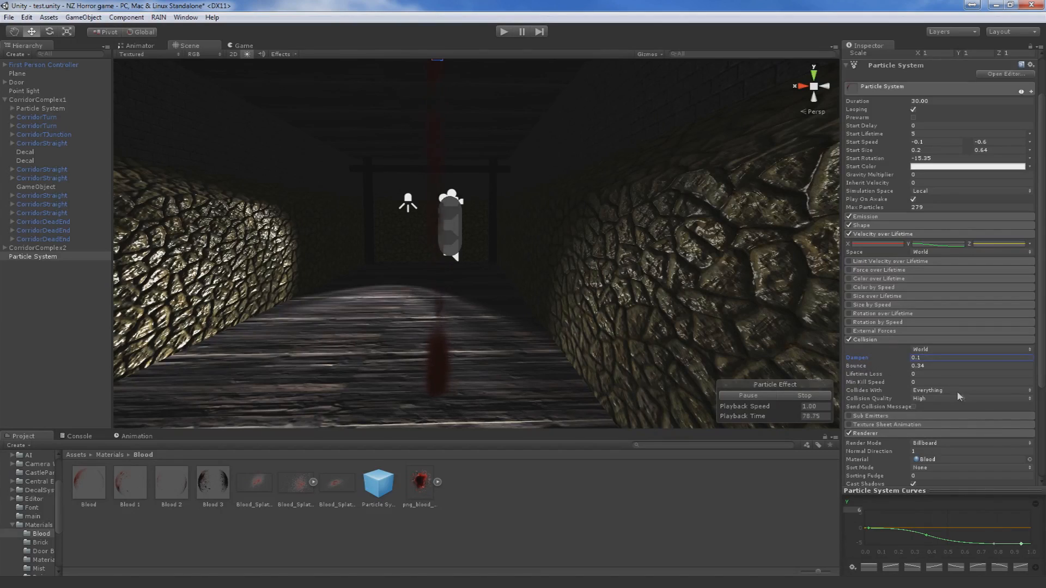
scroll(639, 317, up, 4)
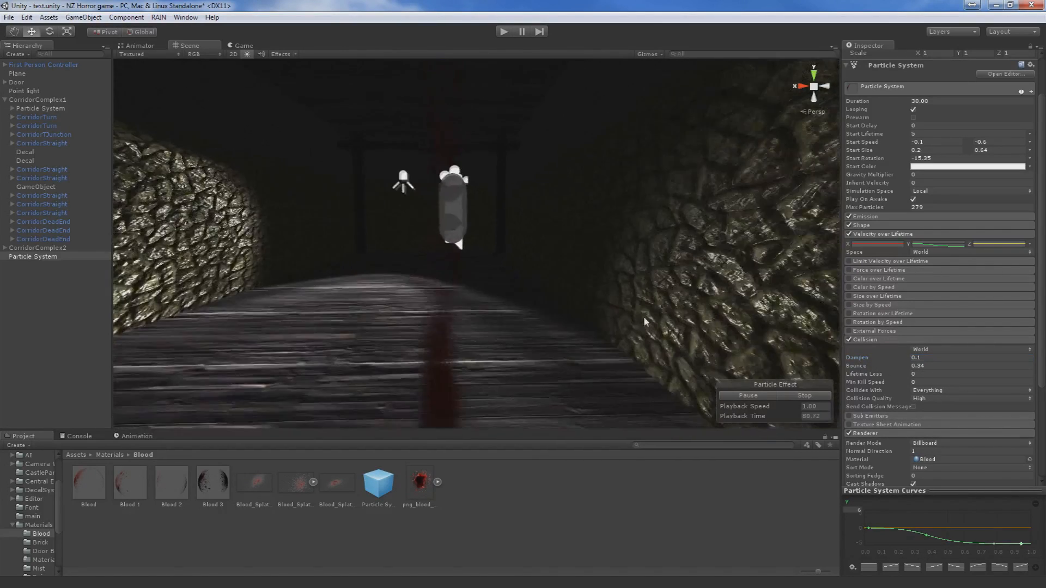
middle_drag(518, 332, 512, 296)
scroll(512, 302, down, 2)
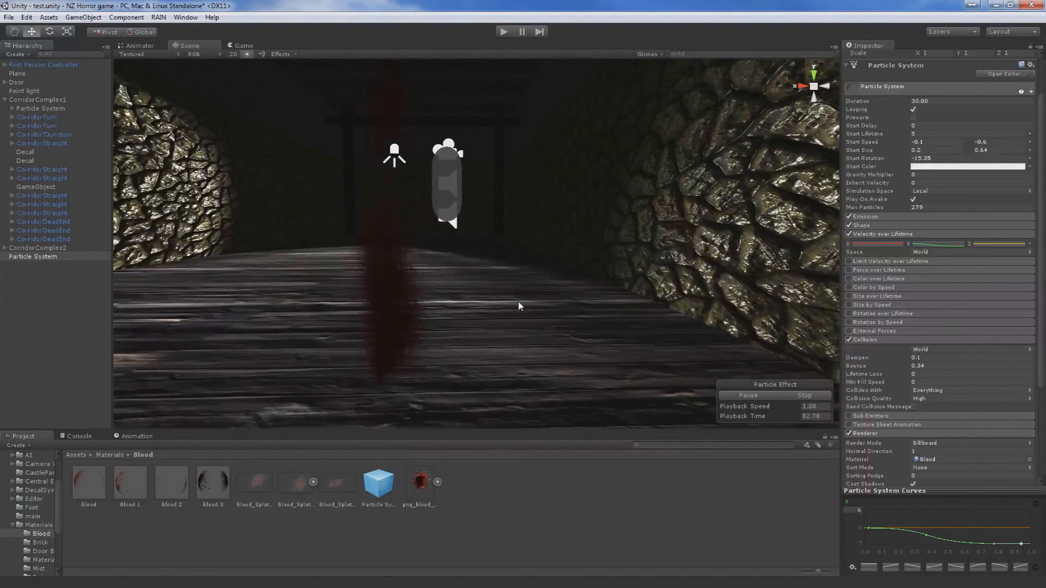
scroll(518, 306, down, 3)
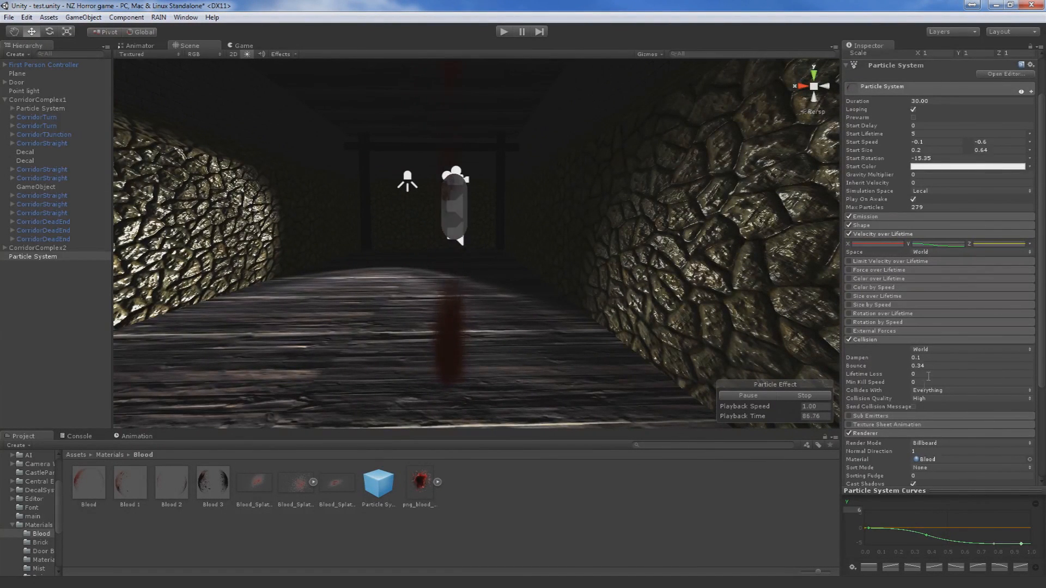
click(887, 340)
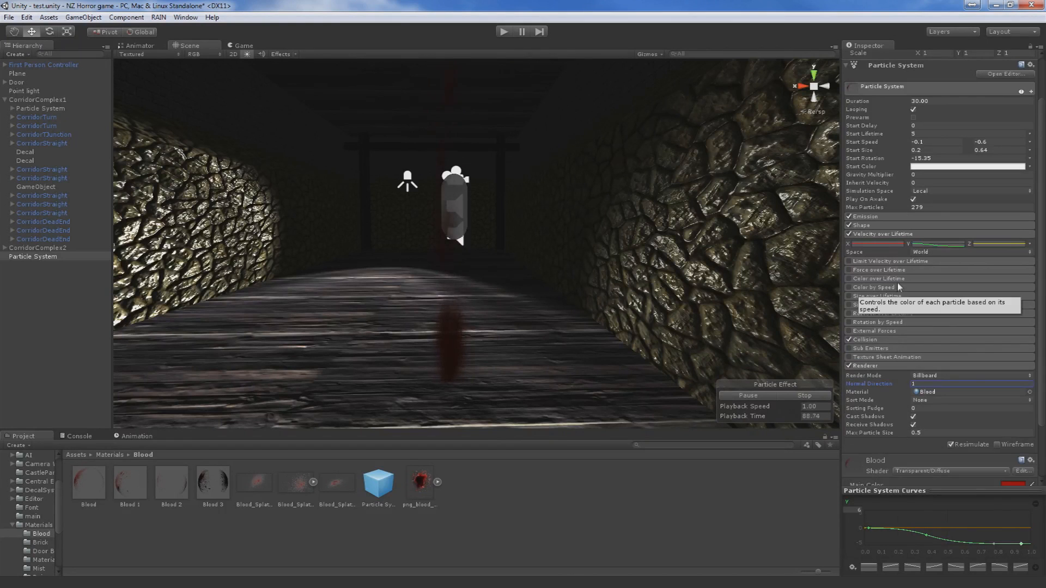
- Enable Color over Lifetime, fade the gradient's end alpha to 0, and check the blood near the floor
click(890, 280)
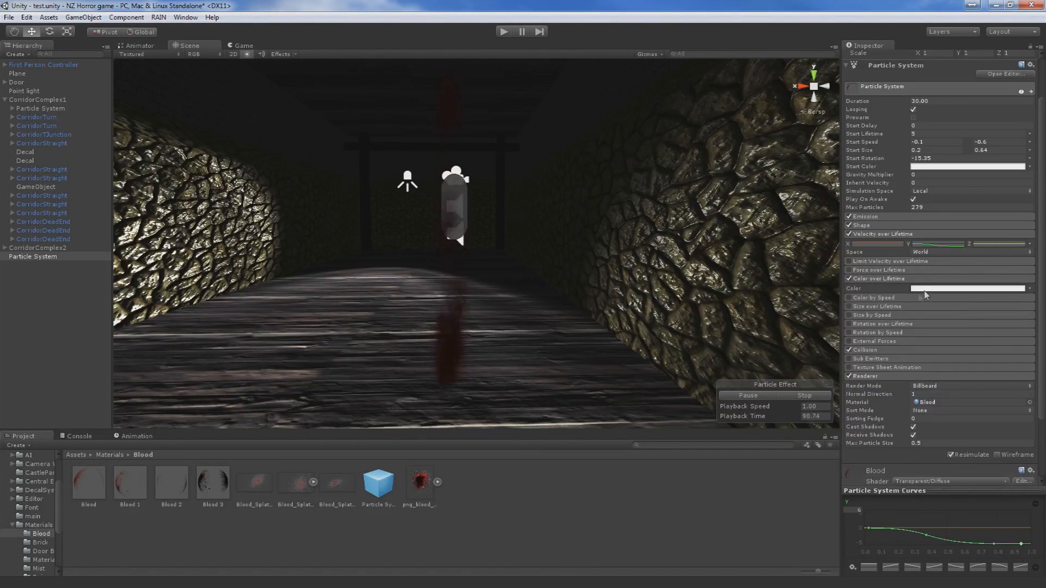
click(929, 288)
click(196, 54)
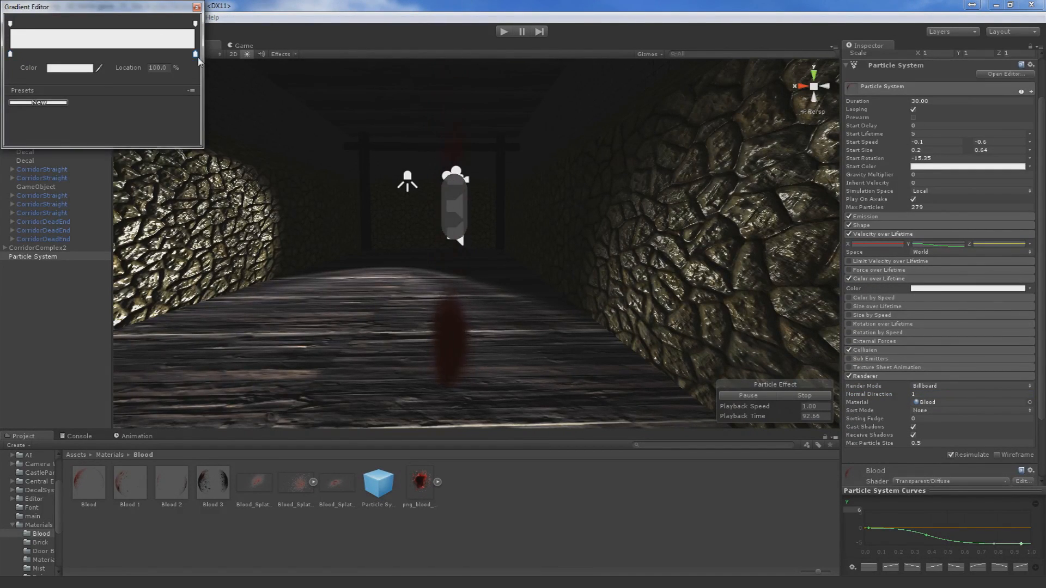
click(195, 24)
drag(84, 67, 49, 68)
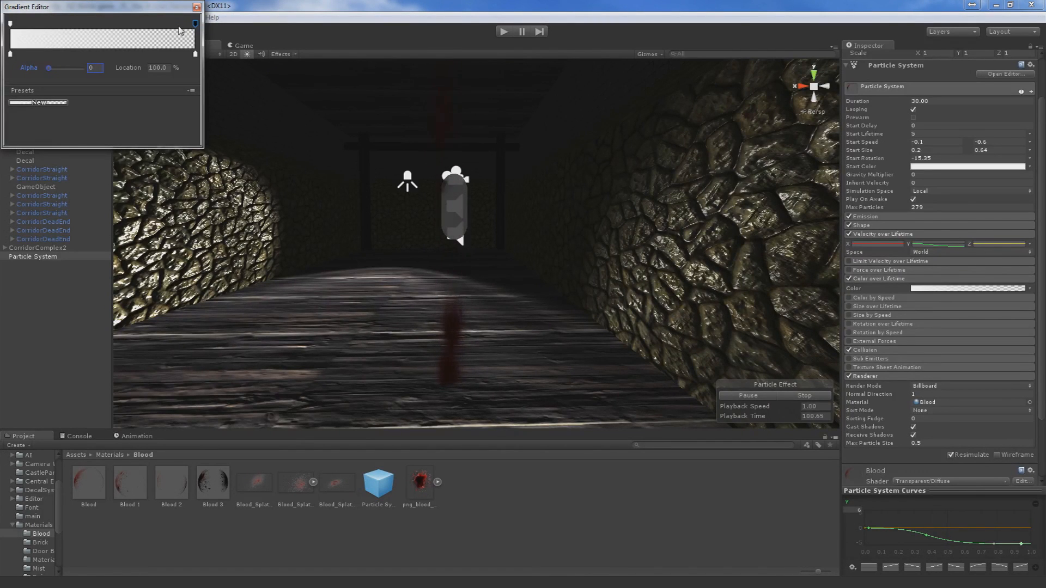
click(197, 7)
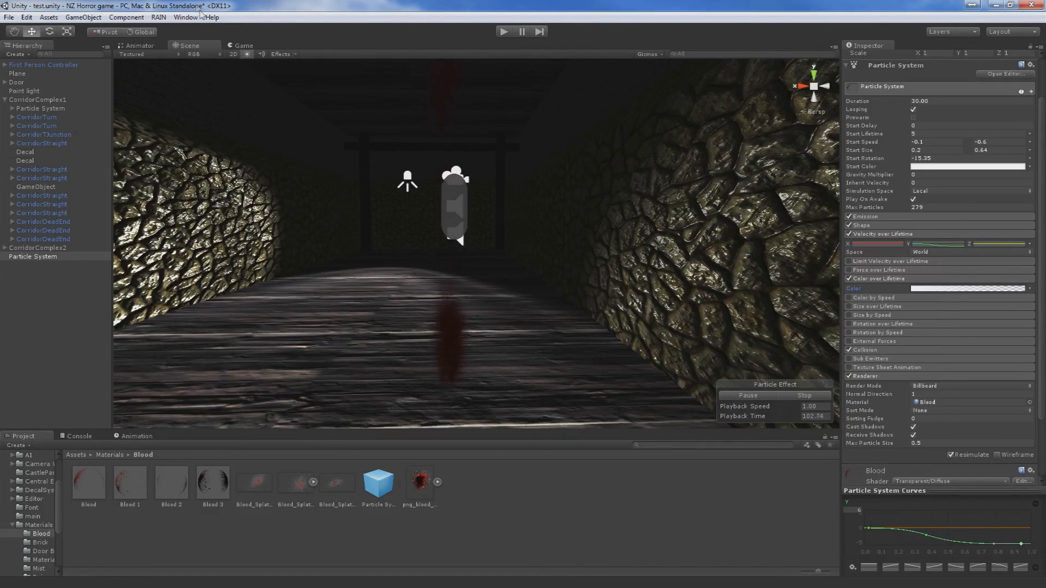
scroll(555, 261, up, 6)
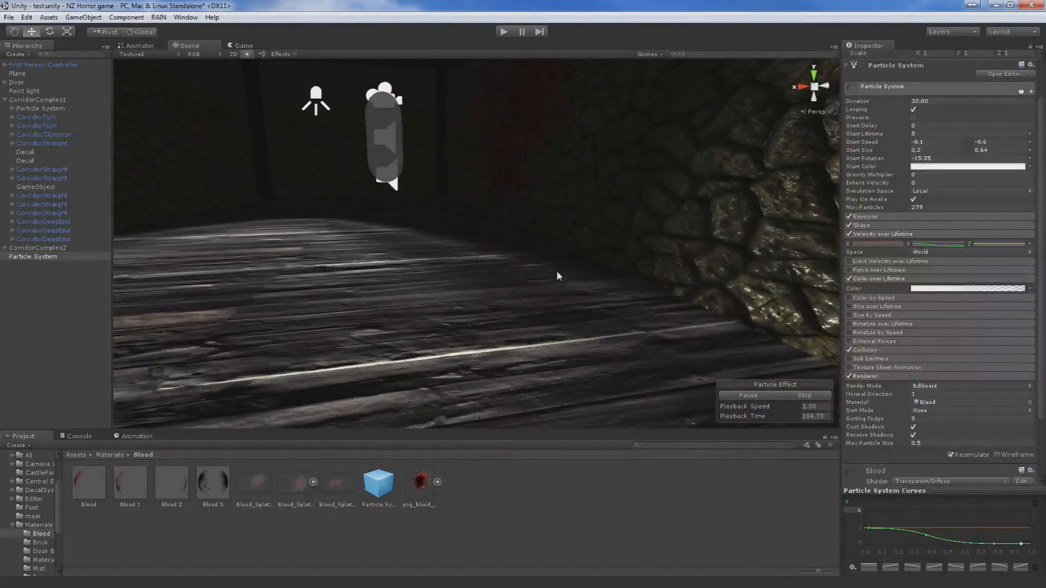
scroll(557, 270, up, 6)
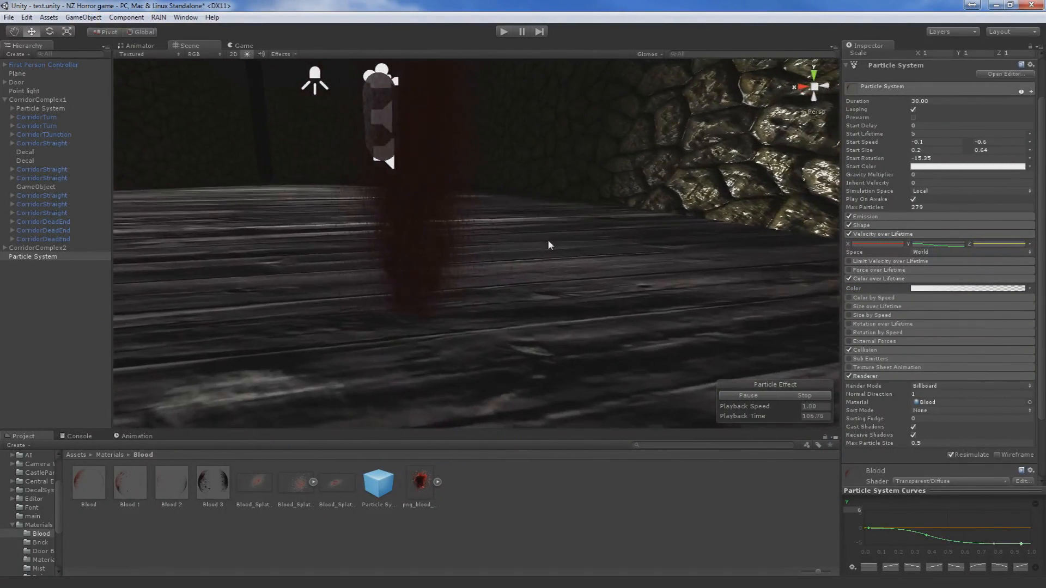
scroll(549, 246, down, 4)
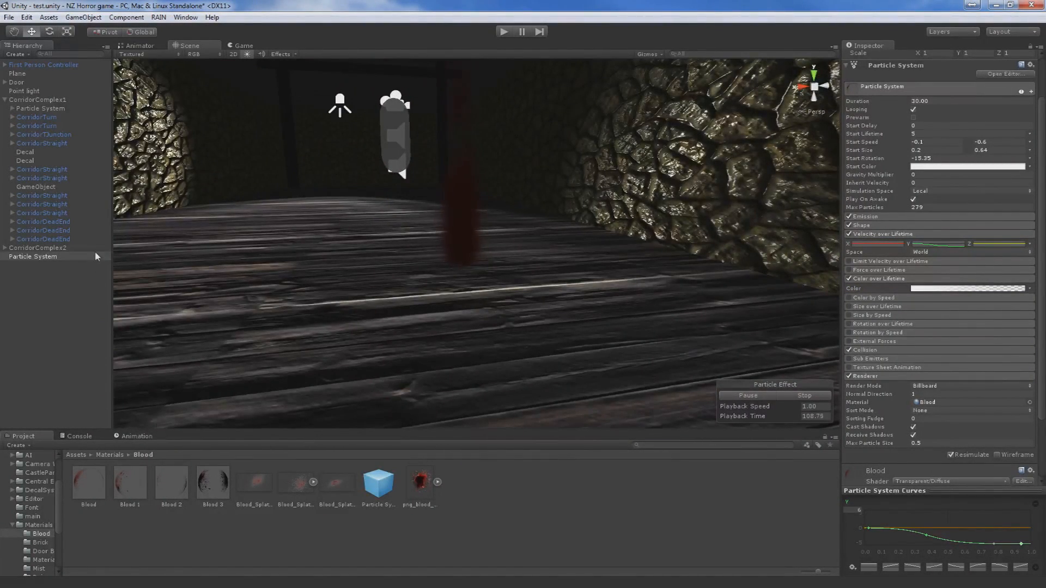
- Select the existing blood splatter Decal on the corridor floor and duplicate it
right_drag(158, 142, 621, 160)
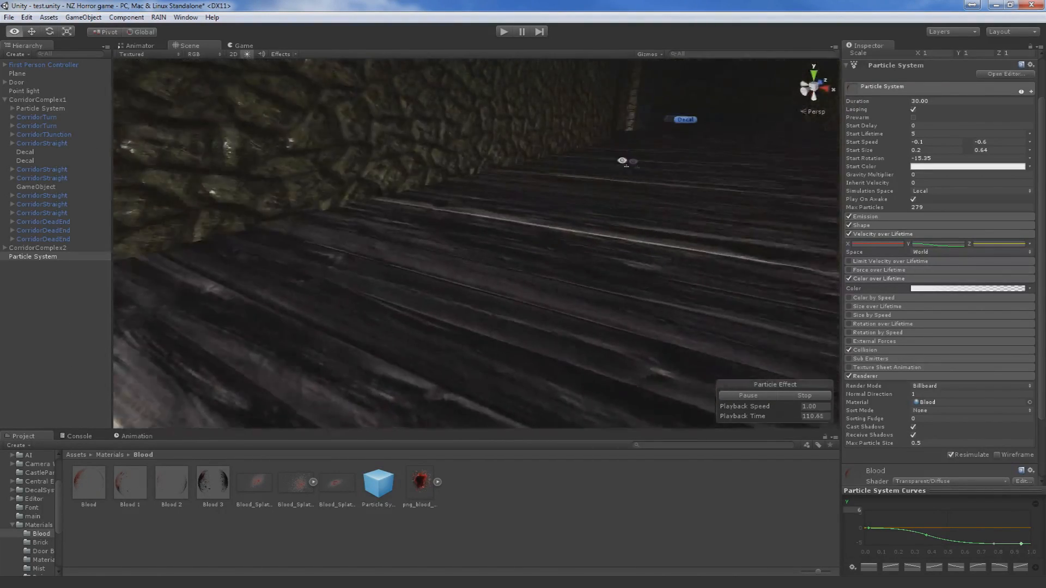
middle_drag(621, 159, 395, 369)
scroll(630, 271, up, 2)
scroll(630, 269, up, 2)
click(629, 270)
right_drag(628, 271, 268, 287)
middle_drag(274, 266, 398, 340)
scroll(445, 294, up, 2)
right_drag(446, 294, 787, 280)
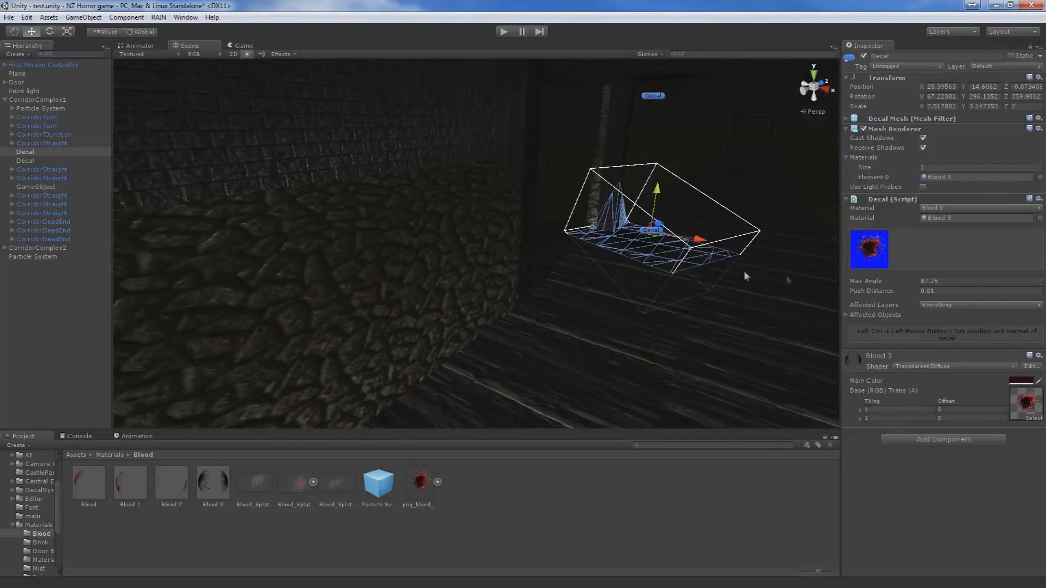
key(ctrl+d)
- Move the duplicated blood decal along the corridor floor toward the dripping blood
middle_drag(685, 236, 336, 283)
drag(552, 247, 406, 339)
right_drag(405, 339, 202, 332)
drag(397, 355, 244, 354)
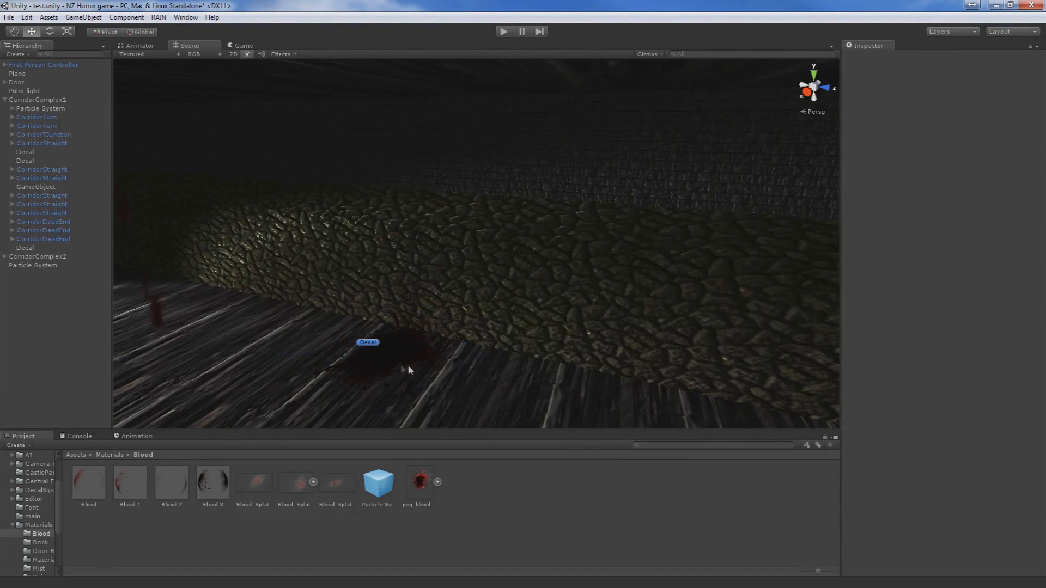
click(408, 365)
drag(393, 350, 106, 337)
drag(171, 330, 162, 328)
- Fine-tune the duplicated decal's position beneath the falling blood, at about X 29.1 and Z -15.9
scroll(224, 325, up, 2)
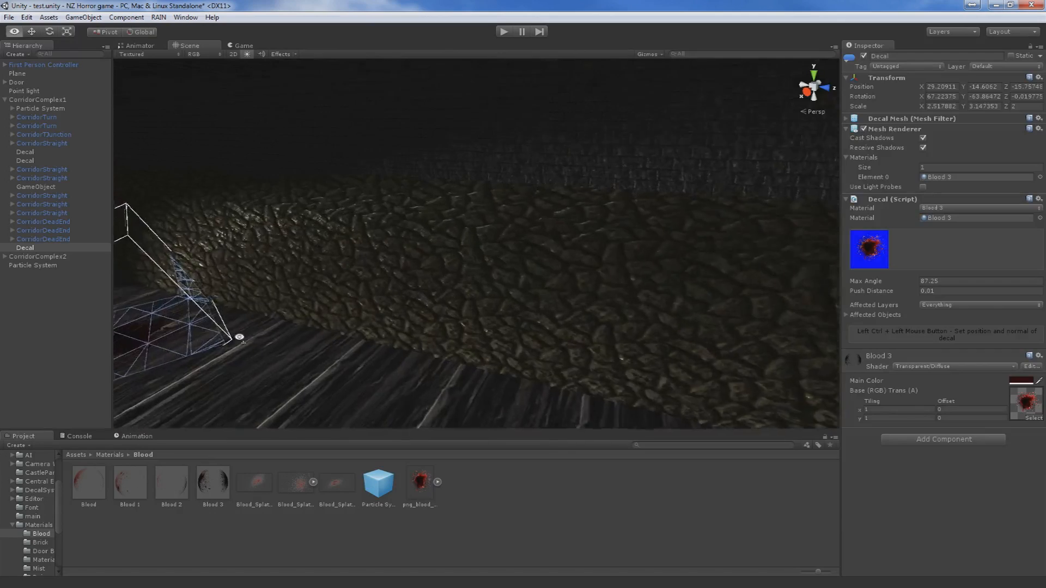
right_drag(239, 336, 201, 321)
scroll(238, 310, up, 3)
scroll(275, 294, up, 1)
drag(252, 292, 315, 296)
- Play the scene and examine the blood landing on the floor decal in the Scene view
click(504, 31)
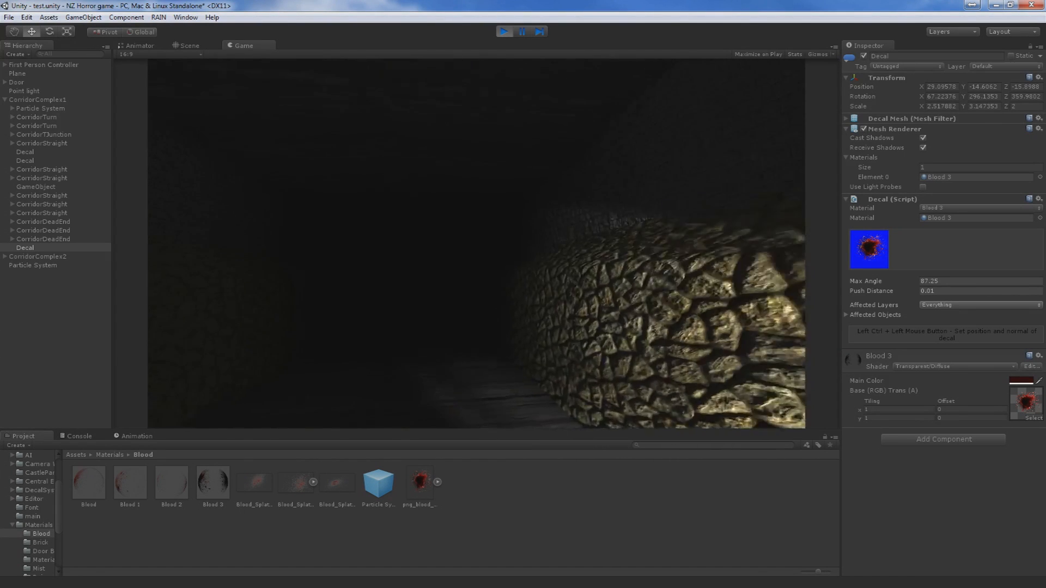
key(ctrl+1)
middle_drag(498, 200, 543, 210)
scroll(542, 210, up, 3)
scroll(490, 290, down, 3)
scroll(474, 263, up, 2)
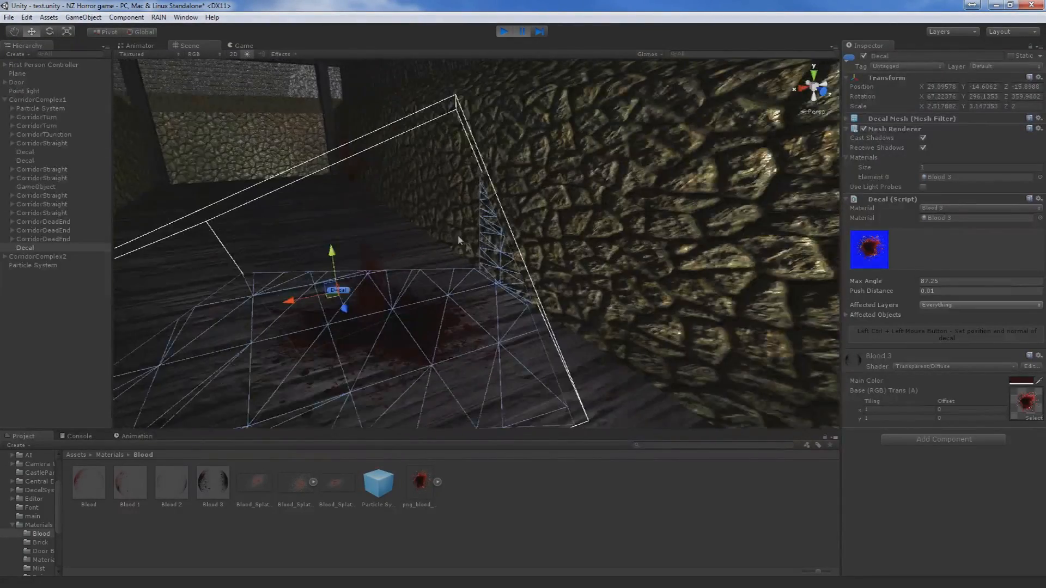
- Frame the new Particle System in the running scene, check its drips from the ceiling, and exit play mode
click(64, 265)
key(f)
alt+drag(473, 126, 484, 162)
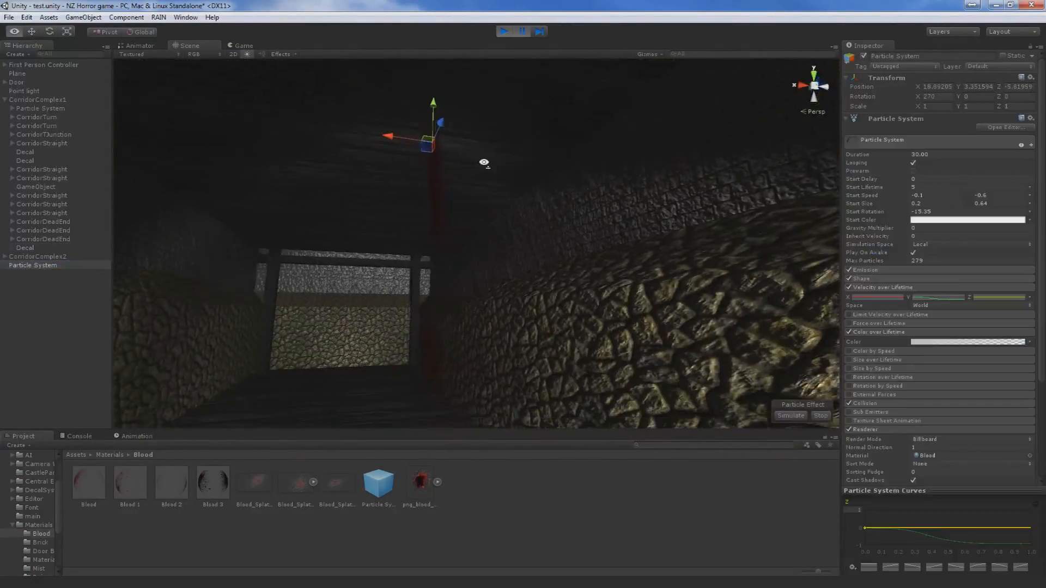
click(34, 266)
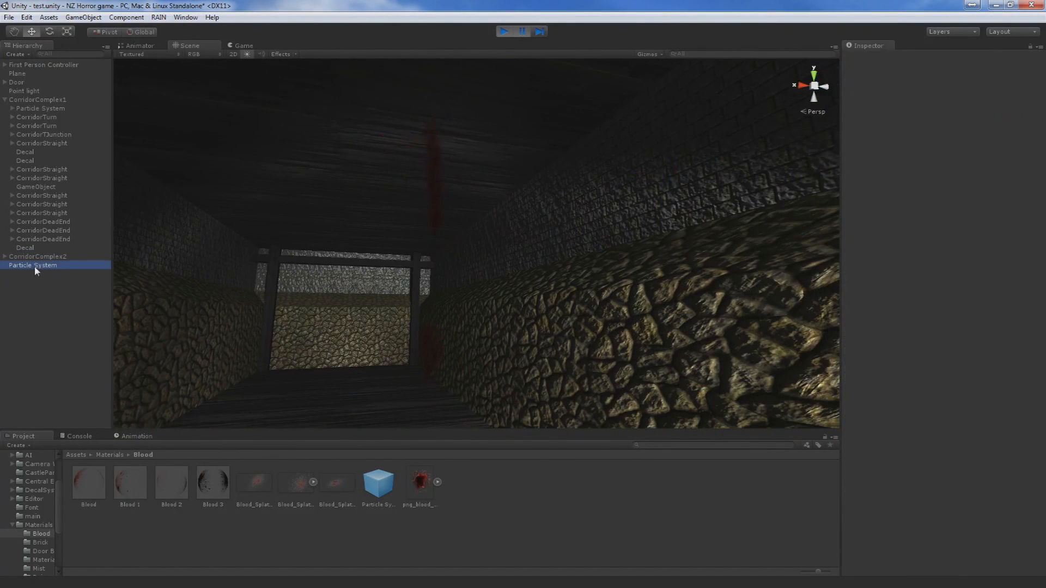
click(781, 419)
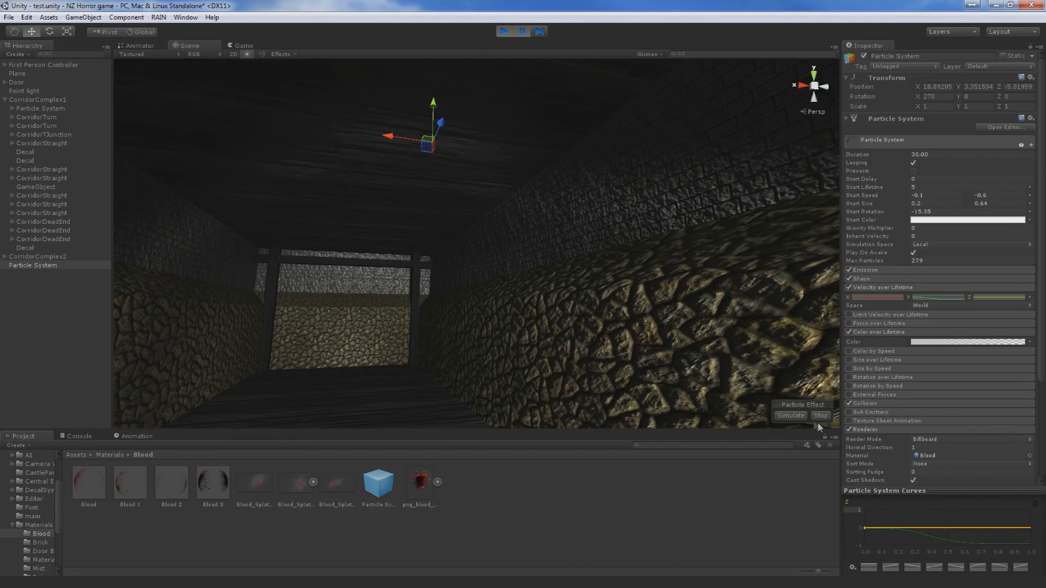
click(90, 110)
click(505, 33)
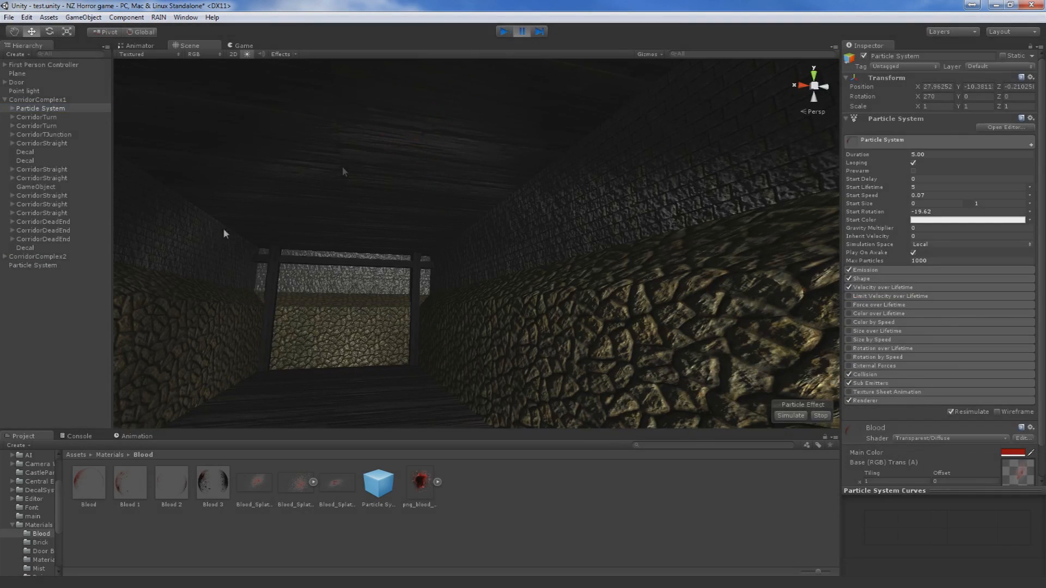
- Select the new Particle System and check the Main Color of its Blood material
click(47, 266)
right_drag(652, 307, 680, 328)
scroll(961, 349, down, 4)
click(1009, 418)
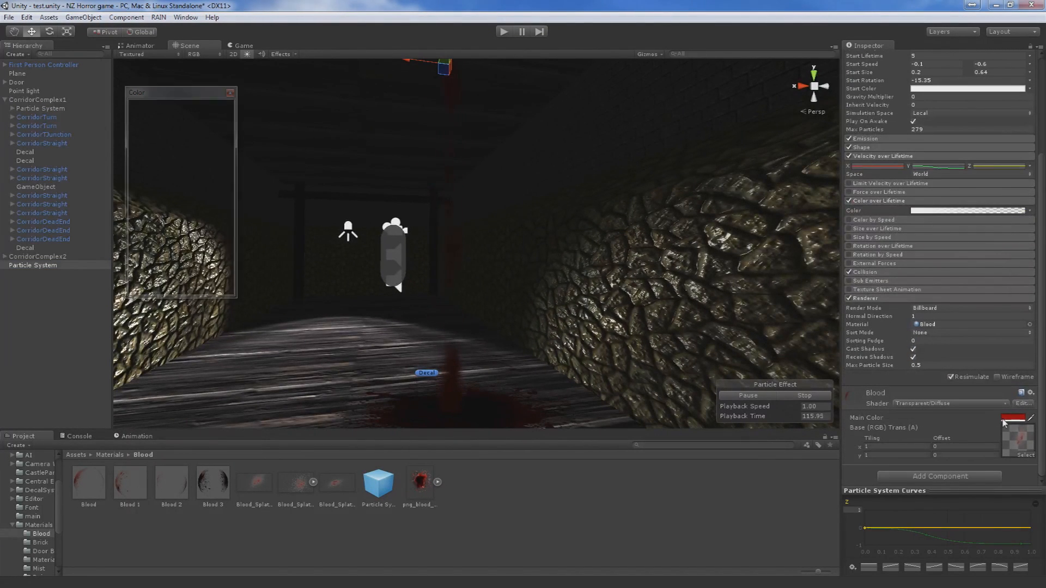
click(230, 93)
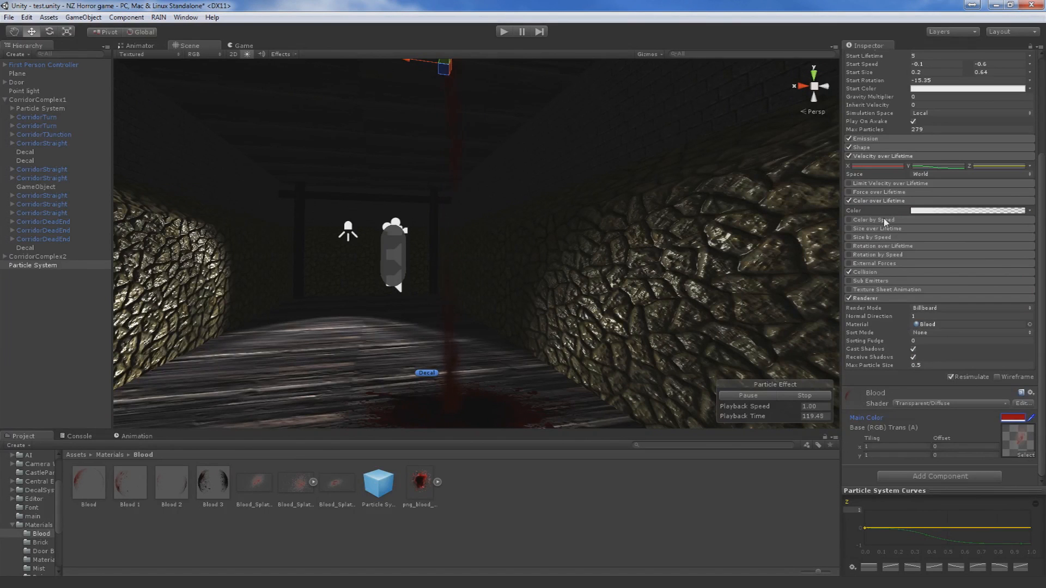
- Try black as the start colour of the Color over Lifetime gradient
click(944, 211)
click(70, 69)
drag(167, 194, 111, 215)
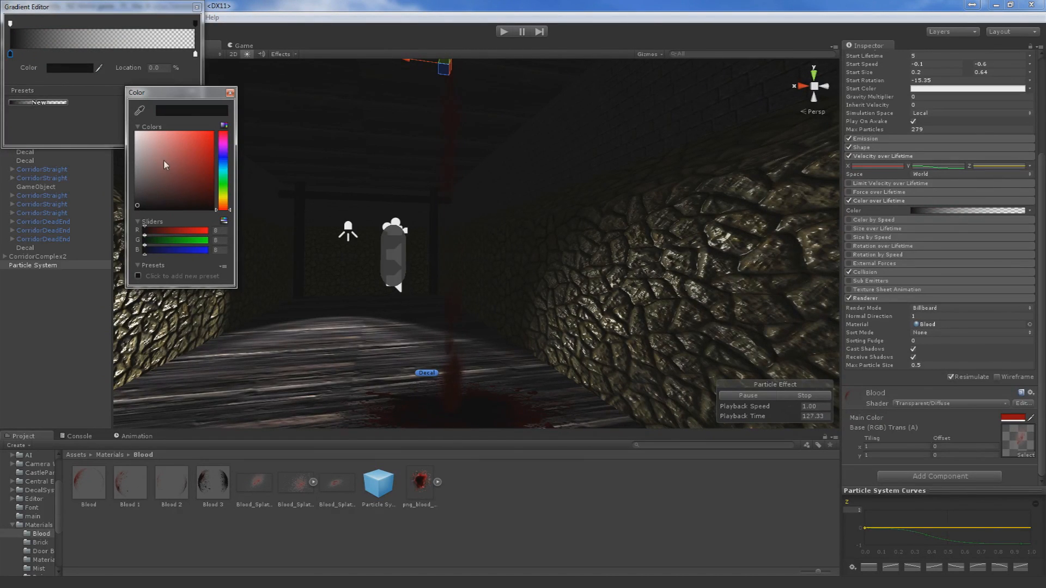
click(230, 92)
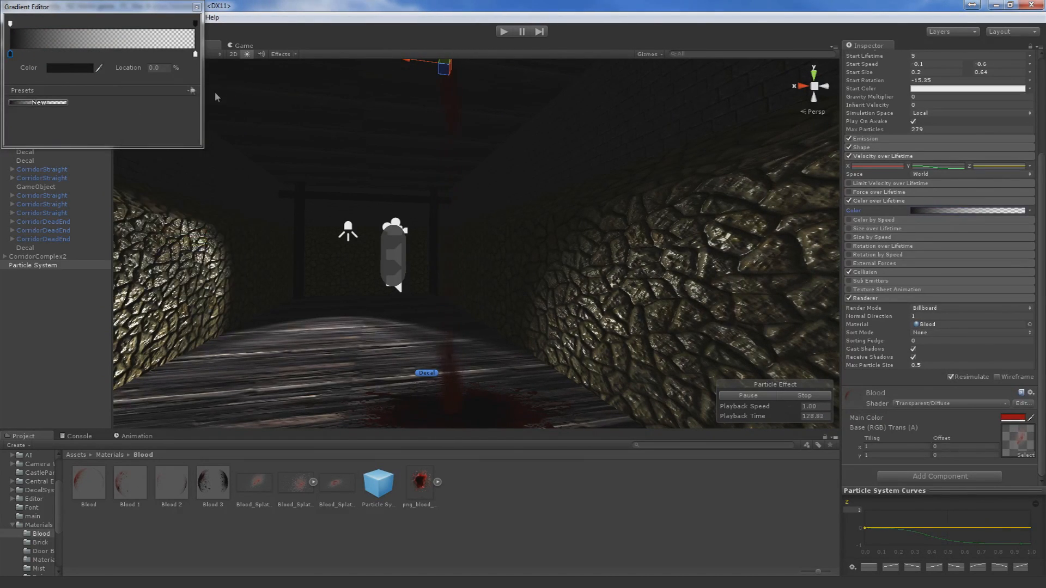
- Set the end colour of the Color over Lifetime gradient to black
click(195, 55)
click(68, 69)
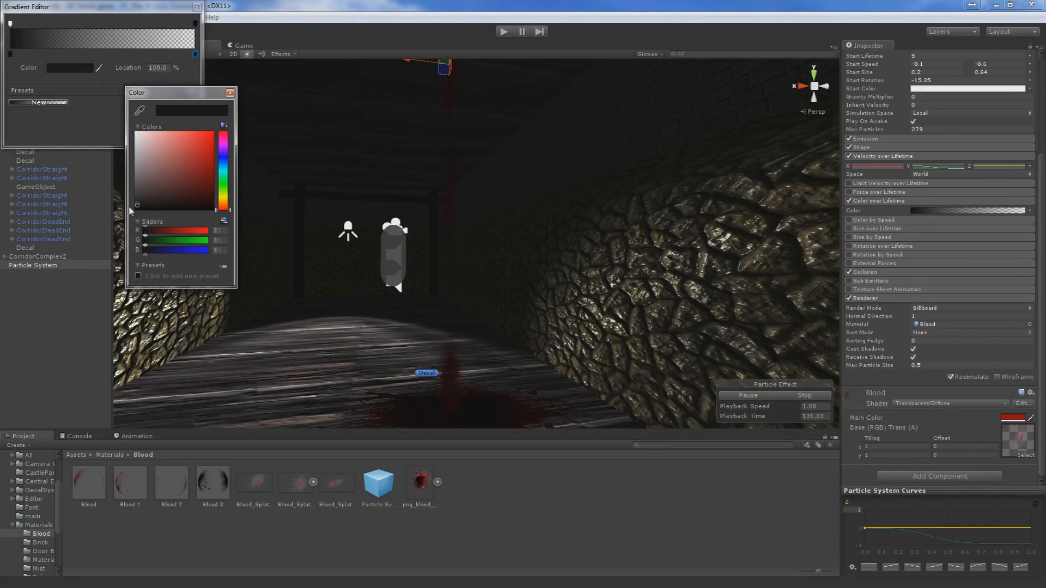
click(230, 93)
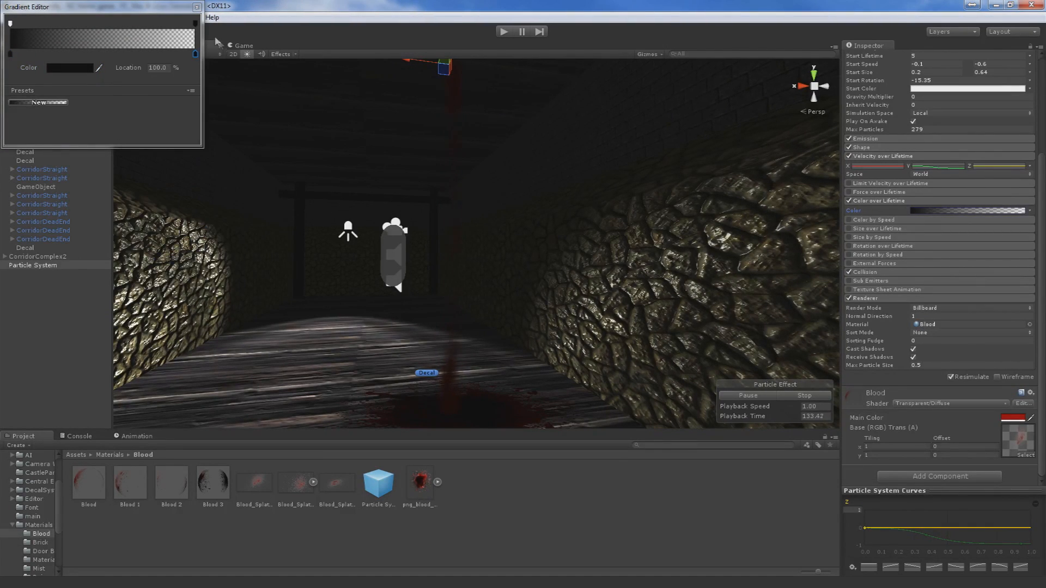
- Set the gradient's start colour to dark red (R 49, G 1, B 1) and close the gradient editor
click(201, 16)
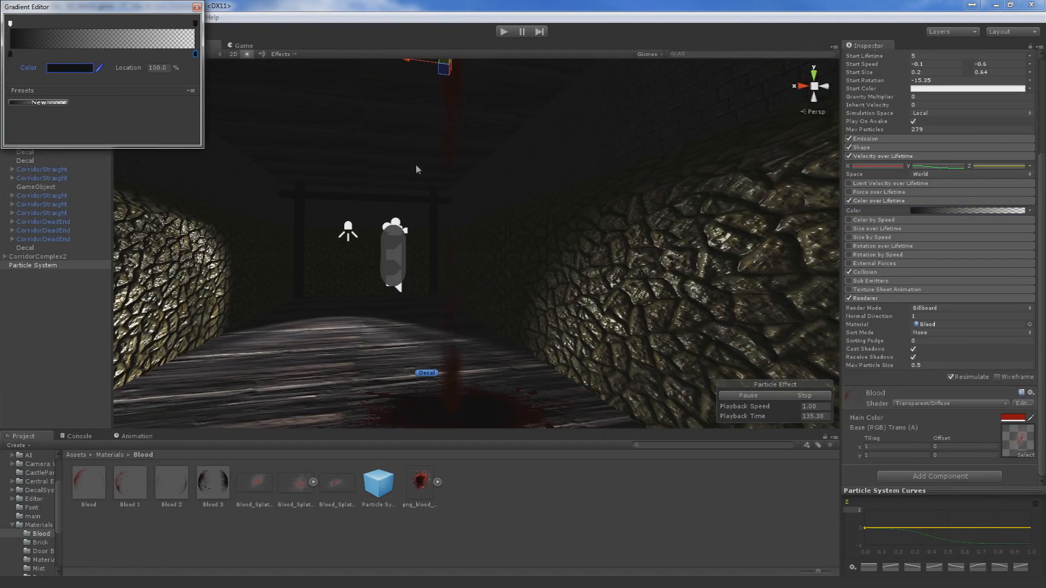
click(70, 68)
click(210, 193)
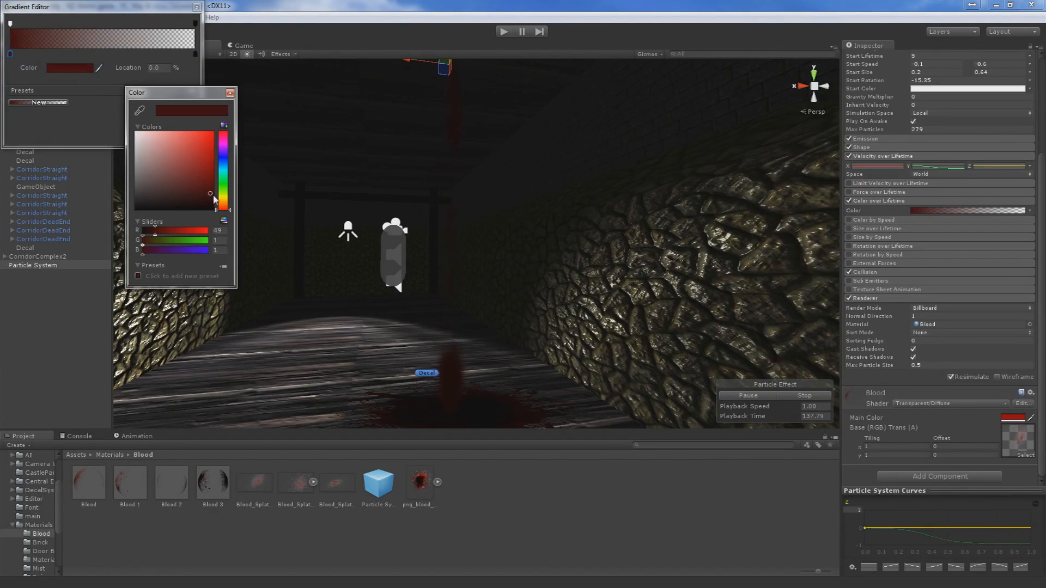
click(231, 93)
click(198, 15)
click(197, 7)
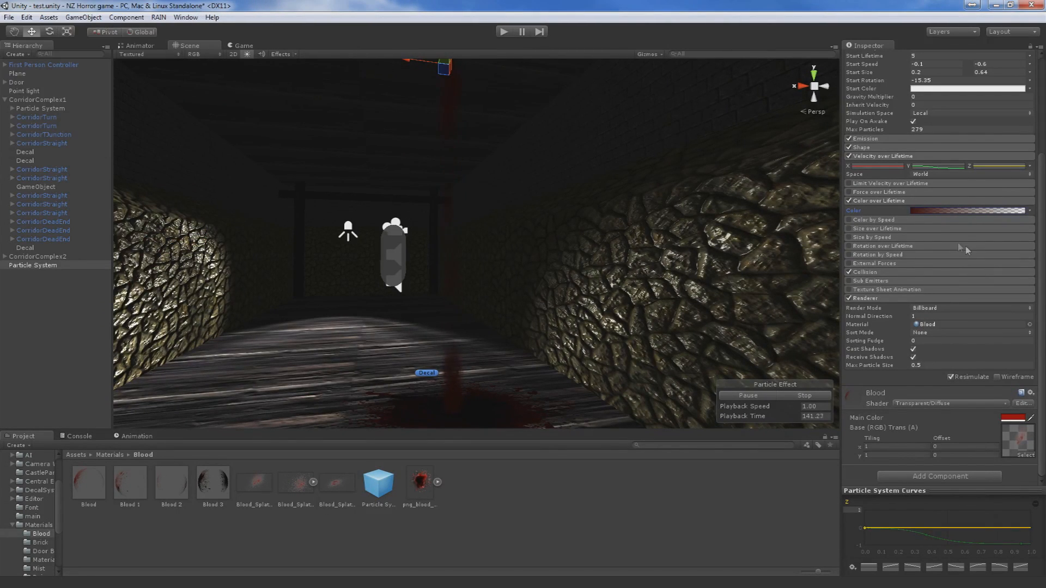
- Collapse the Renderer module, expand Collision, and examine the blood's impact on the floor decal up close
click(886, 299)
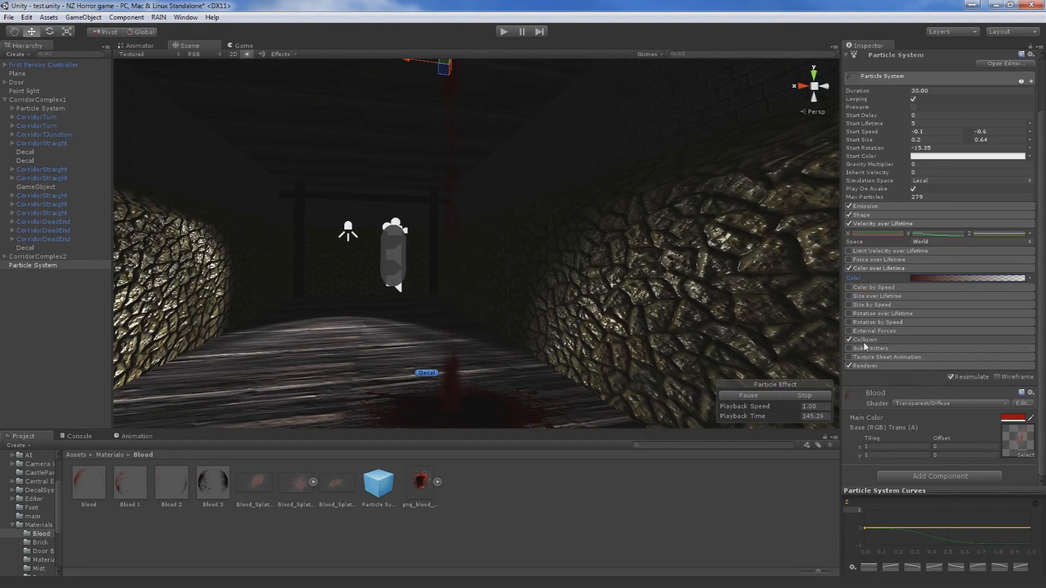
click(866, 341)
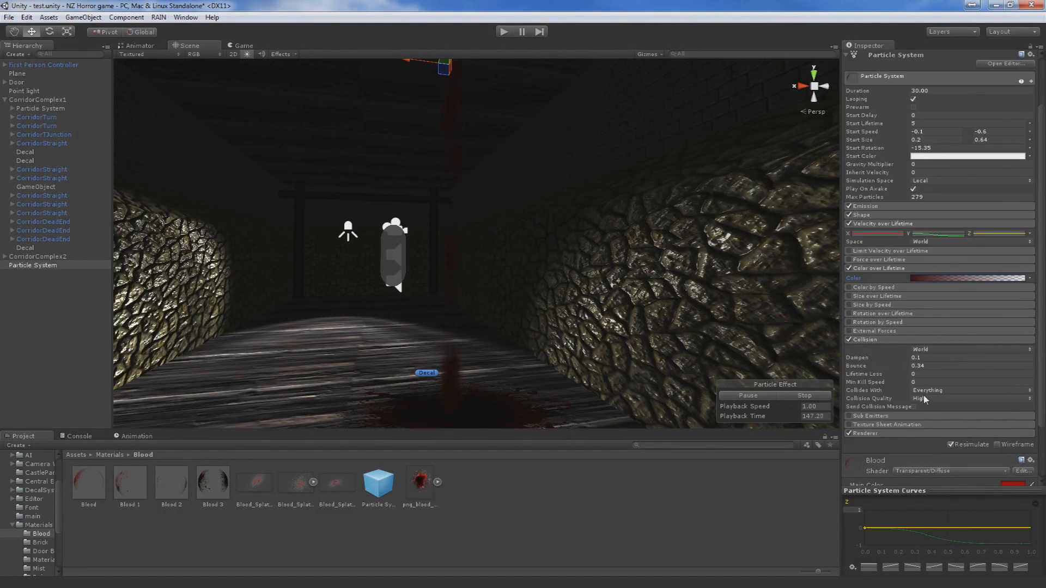
scroll(626, 371, up, 6)
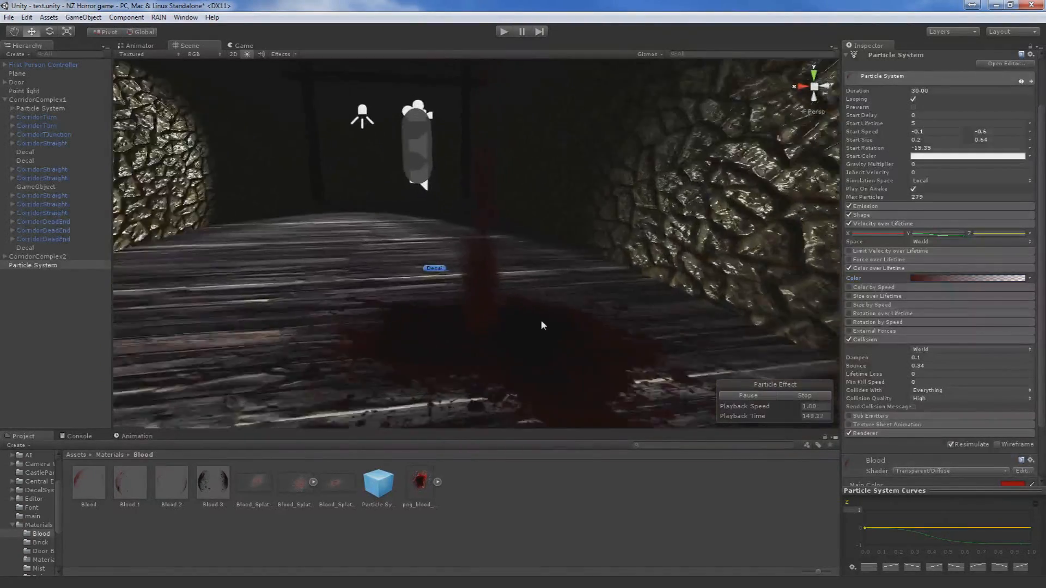
right_drag(576, 310, 587, 339)
middle_drag(588, 339, 581, 283)
right_drag(582, 283, 656, 304)
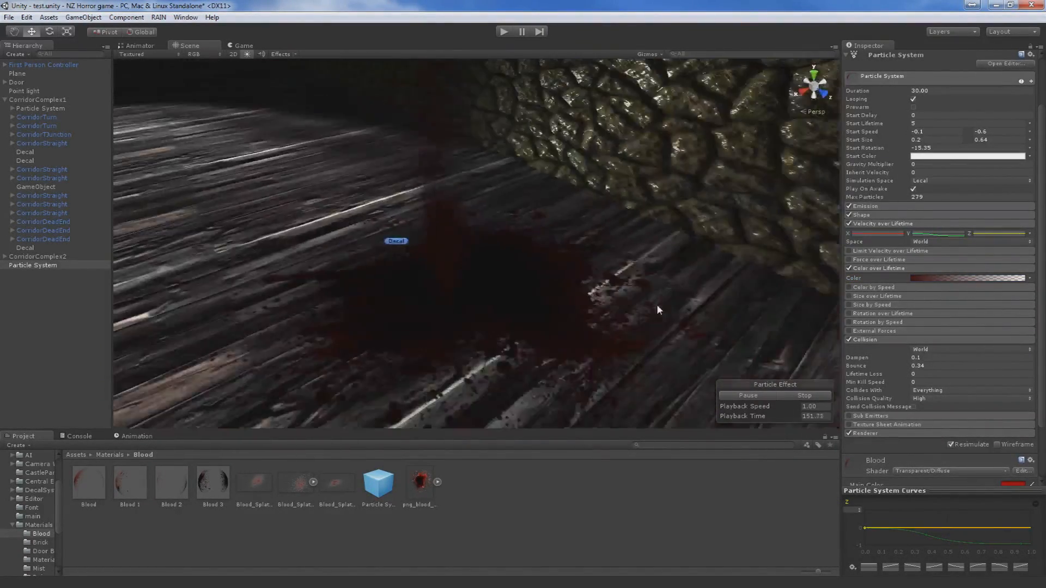
middle_drag(657, 309, 737, 301)
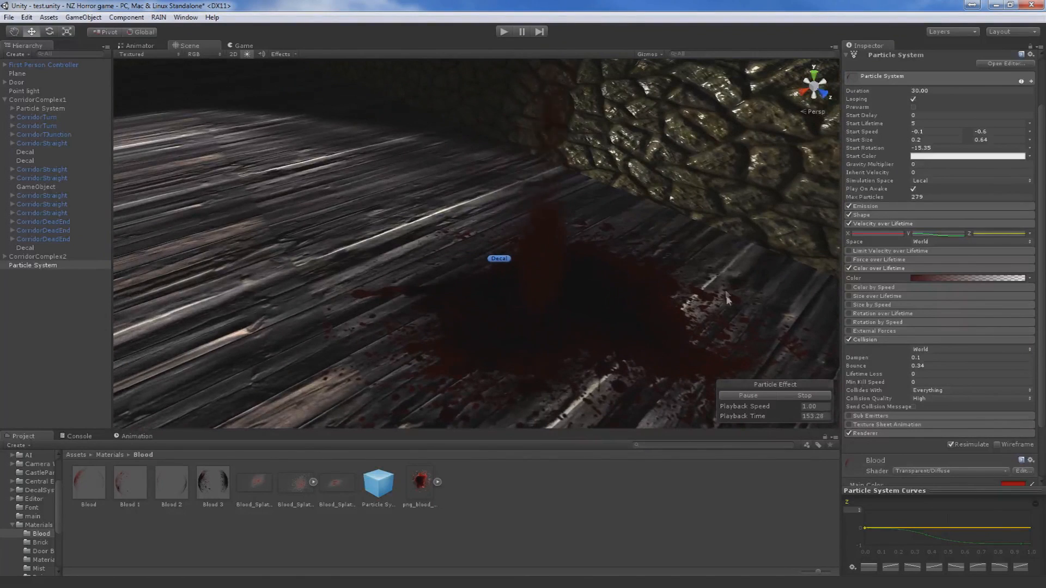
- Raise the blood Particle System vertically at the corridor ceiling
scroll(724, 224, down, 6)
middle_drag(725, 223, 656, 252)
right_drag(656, 252, 501, 268)
drag(502, 269, 509, 215)
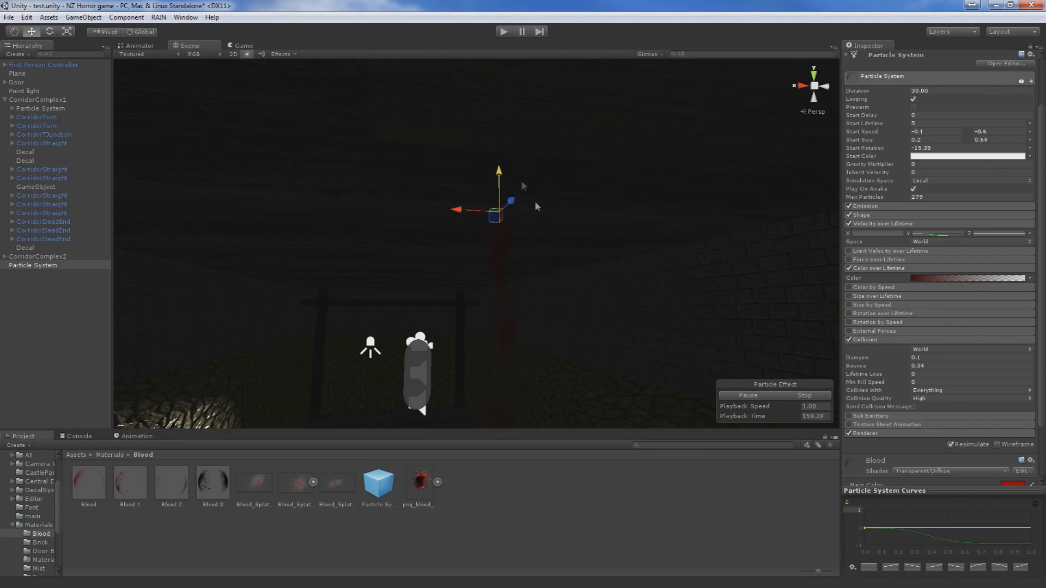
- Examine the drip's path between ceiling and floor decal from inside and outside the corridor
right_drag(537, 206, 570, 373)
middle_drag(560, 352, 551, 304)
right_drag(551, 304, 511, 152)
middle_drag(511, 152, 531, 311)
right_drag(531, 311, 569, 386)
scroll(567, 376, down, 3)
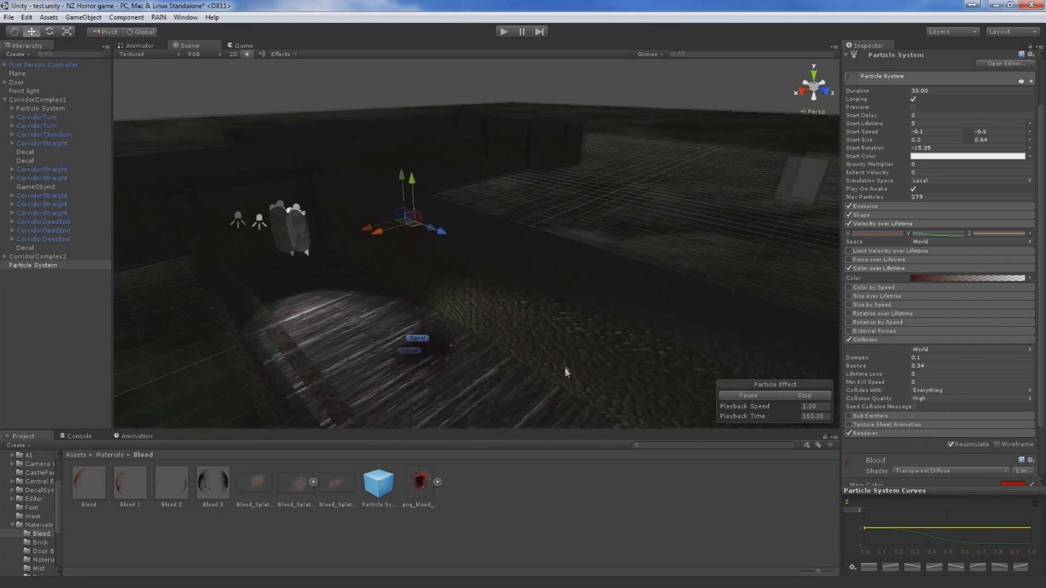
scroll(568, 372, down, 4)
scroll(567, 371, up, 12)
right_drag(507, 354, 349, 195)
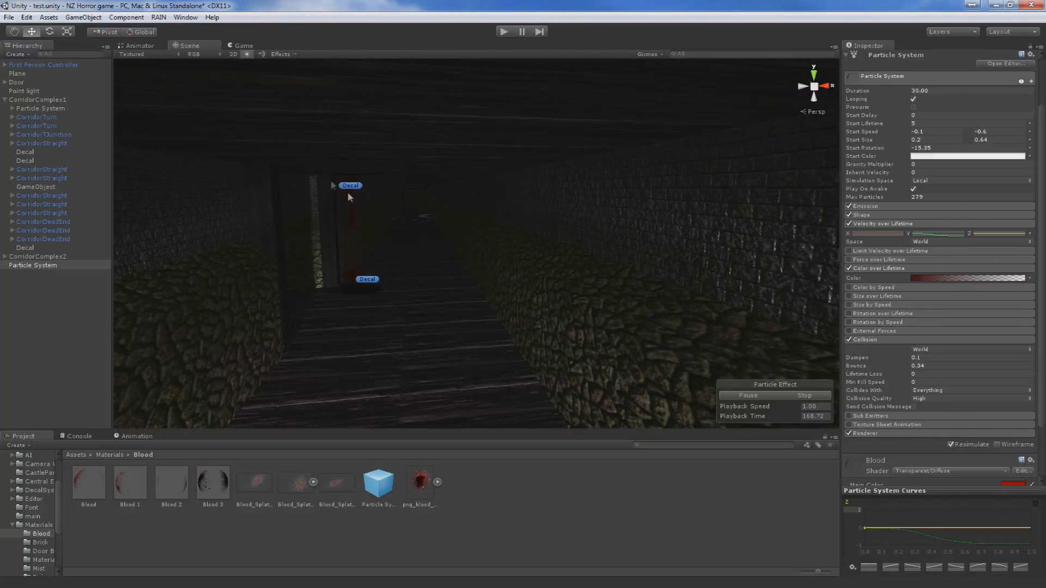
- Focus on the Particle System inside CorridorComplex1 and compare its ceiling decal and drip with the new effect
double_click(88, 109)
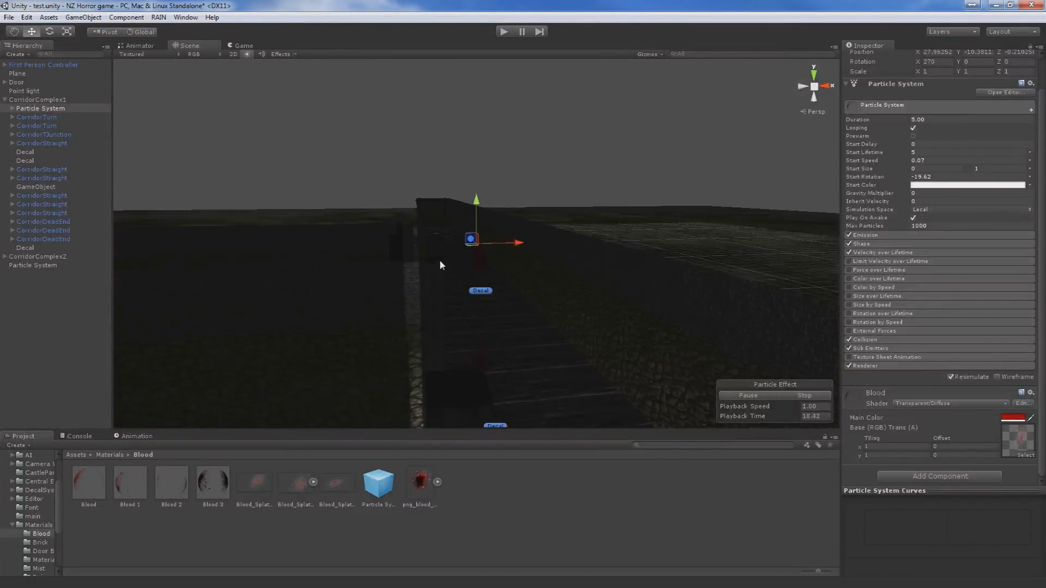
middle_drag(440, 266, 397, 59)
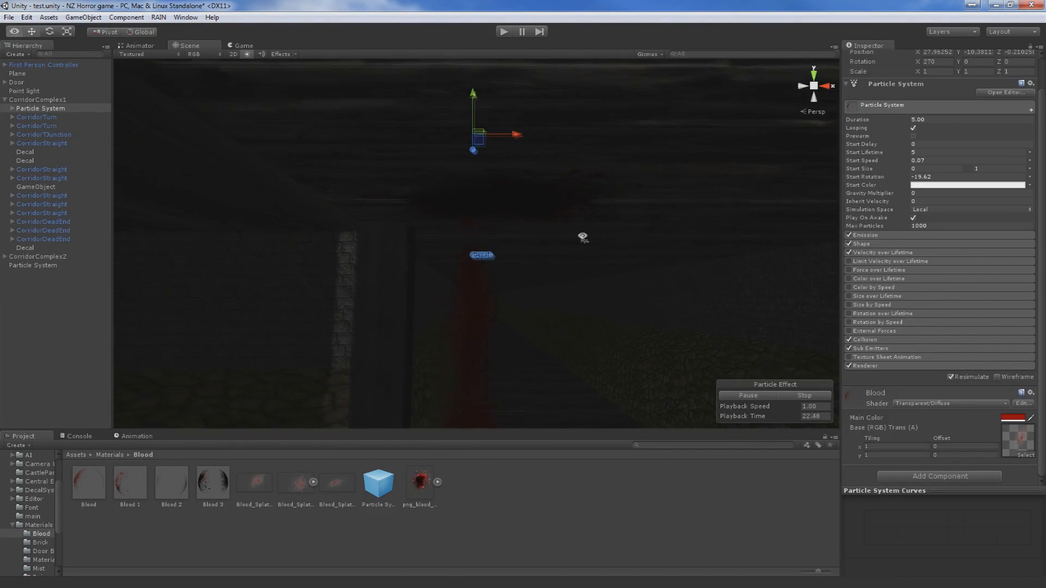
right_drag(581, 238, 566, 166)
middle_drag(542, 262, 517, 105)
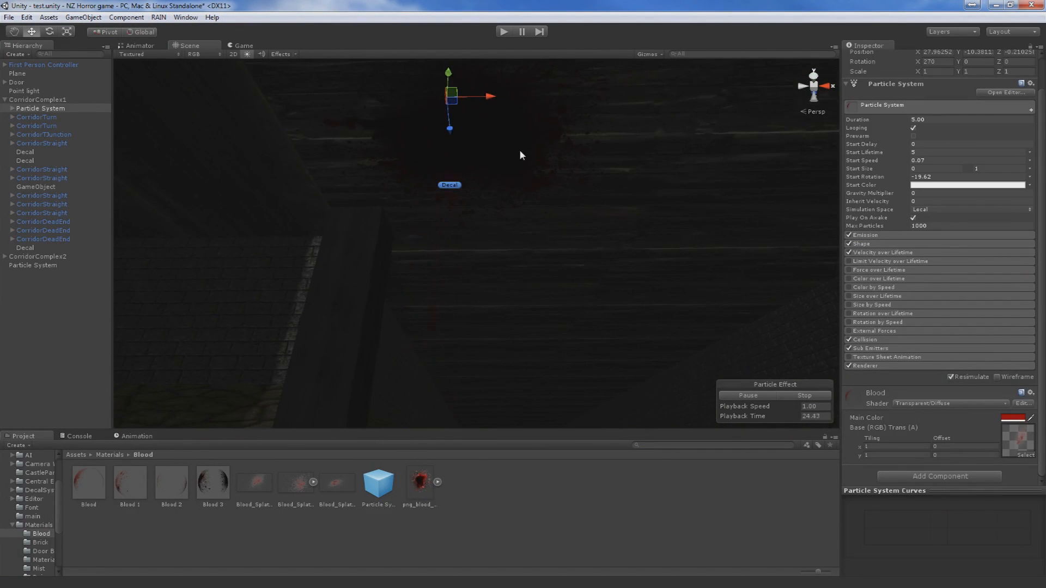
middle_drag(525, 175, 433, 346)
alt+drag(401, 224, 359, 216)
alt+drag(327, 261, 574, 245)
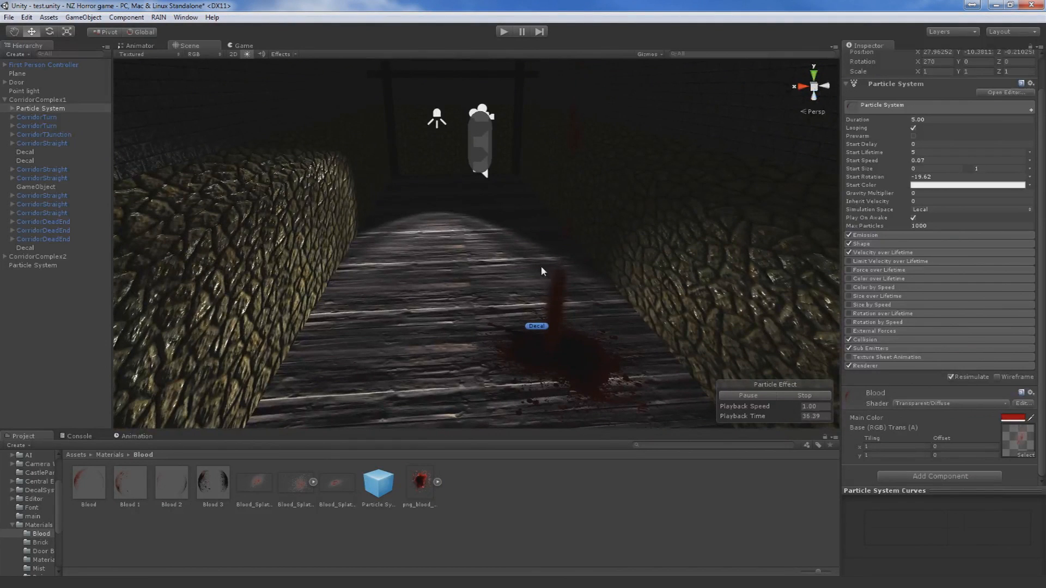